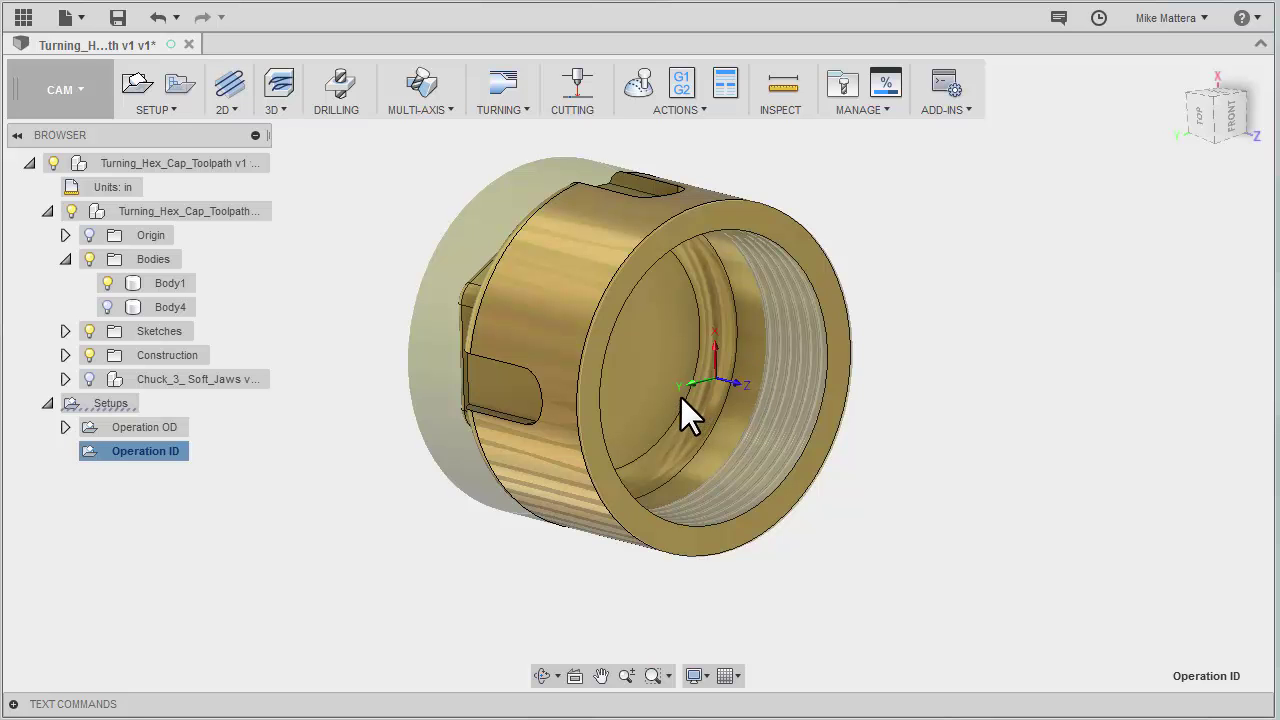
Start a Drilling operation in the Operation ID setup and assign tool 9, the 1" Flat Endmill
left_click(338, 86)
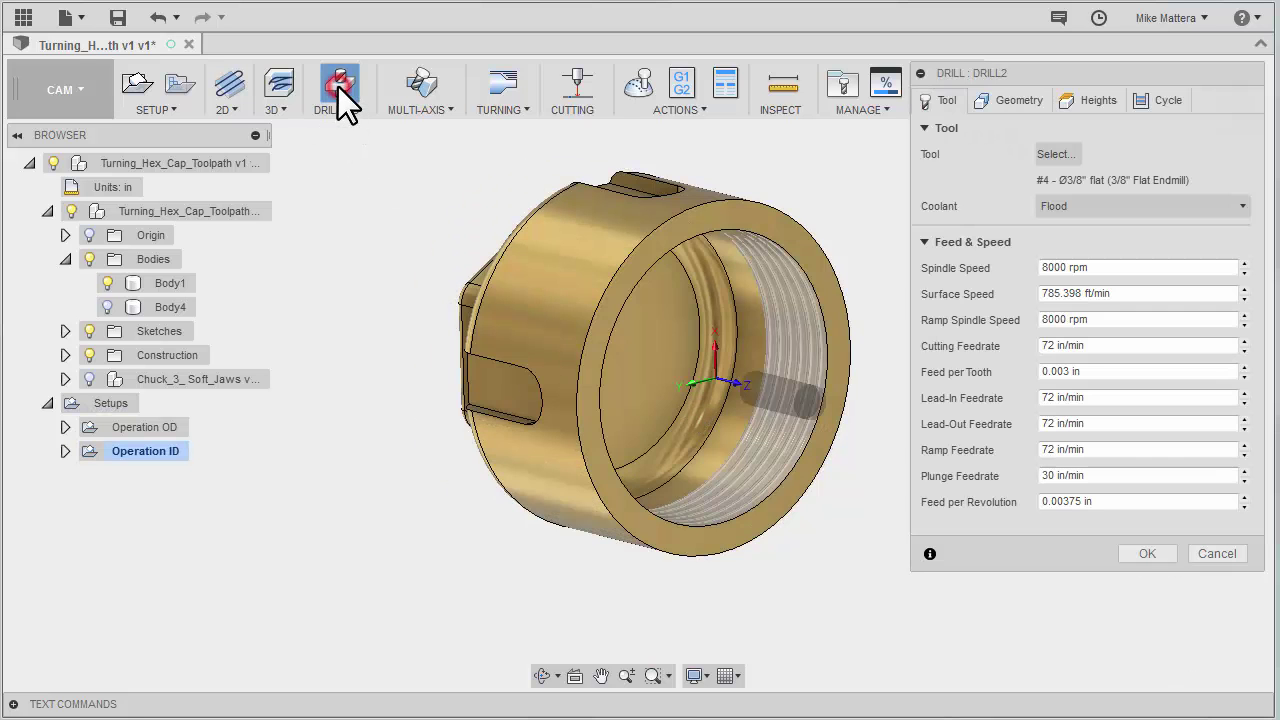
left_click(1064, 158)
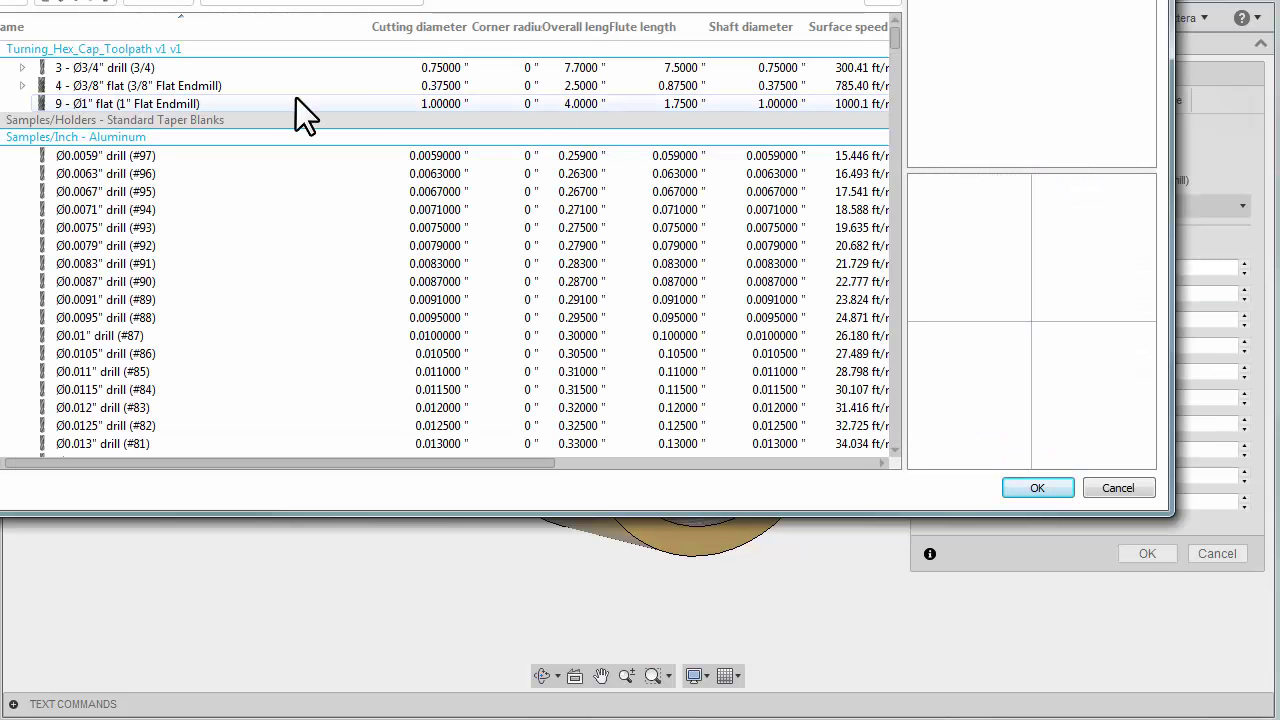
left_click(114, 104)
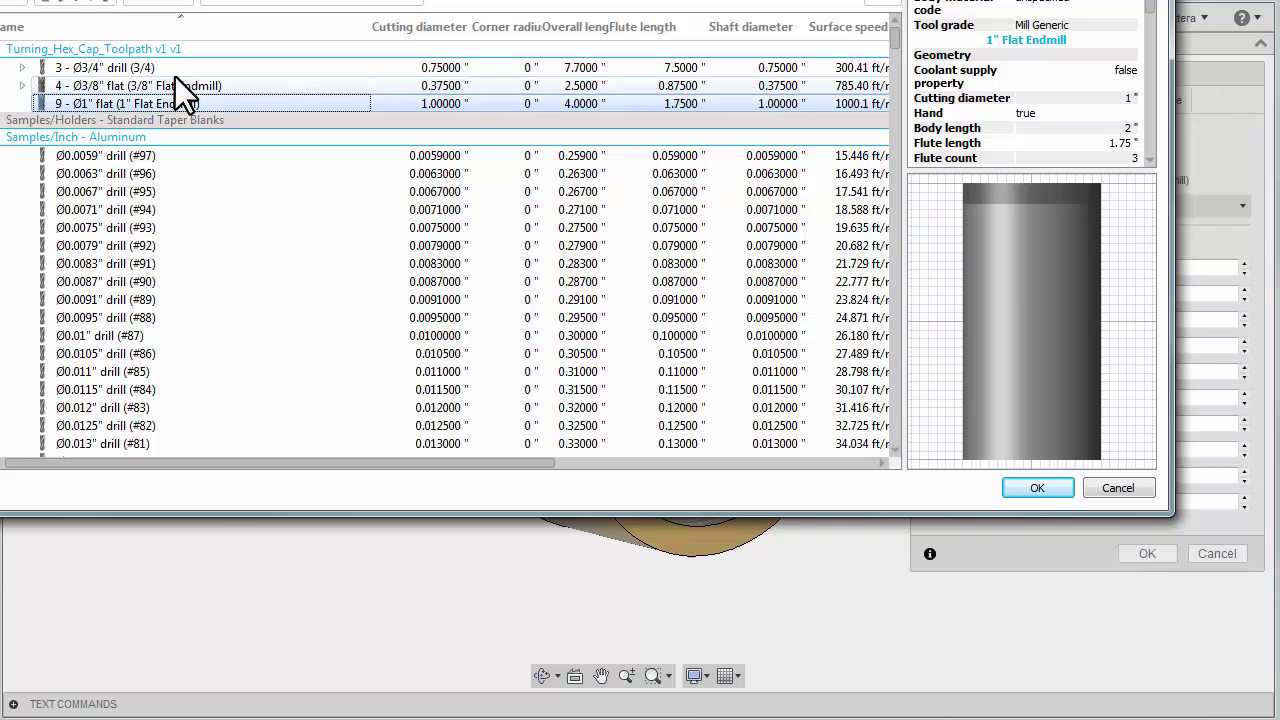
left_click_drag(222, 0, 253, 17)
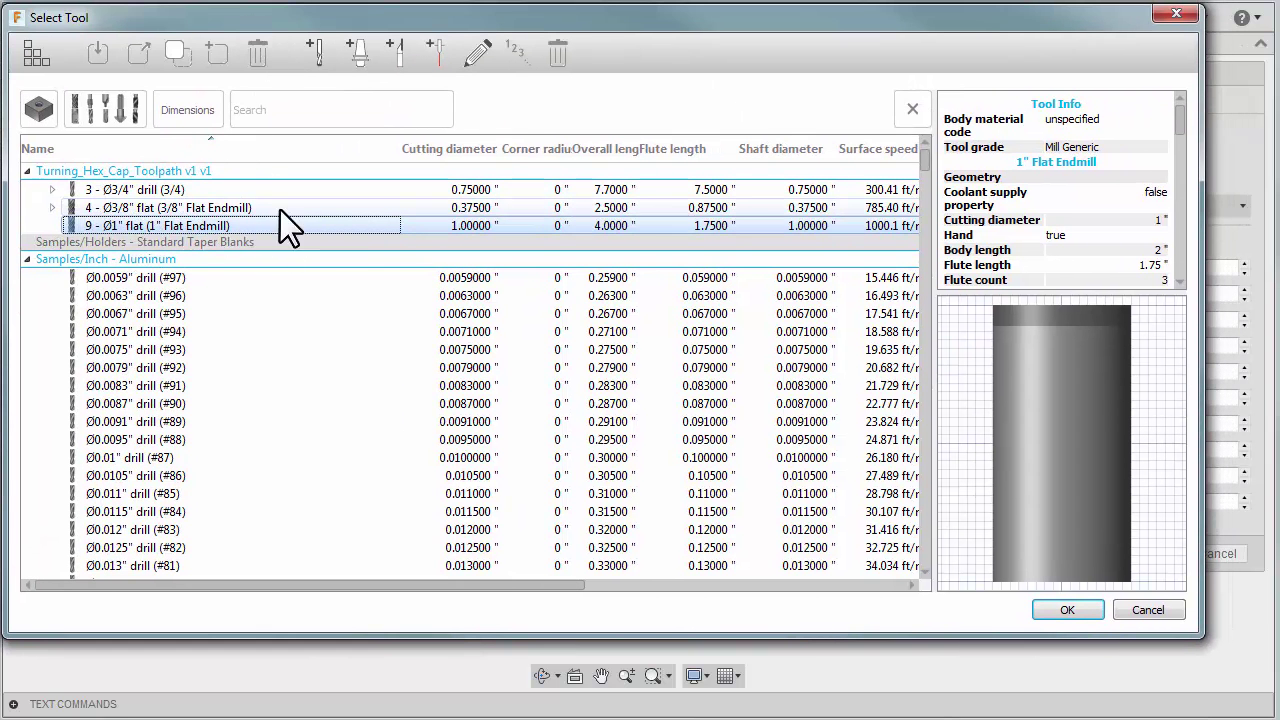
left_click(116, 106)
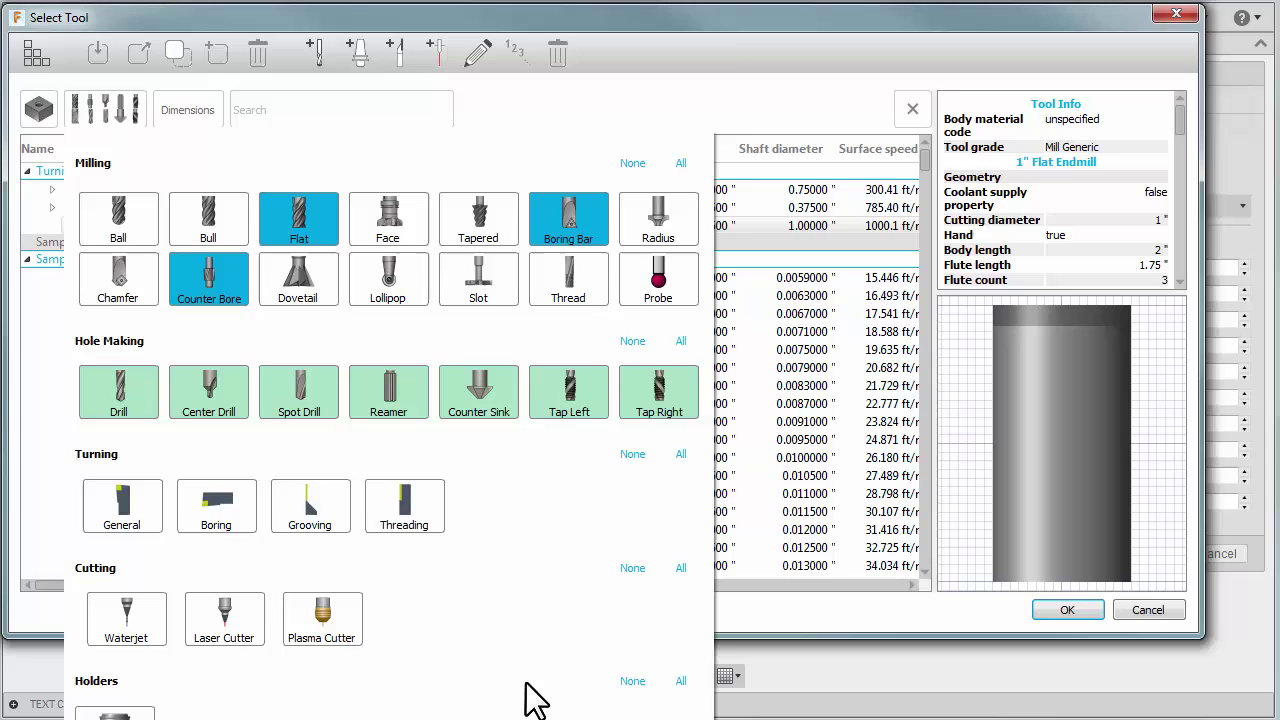
left_click(165, 229)
double_click(165, 229)
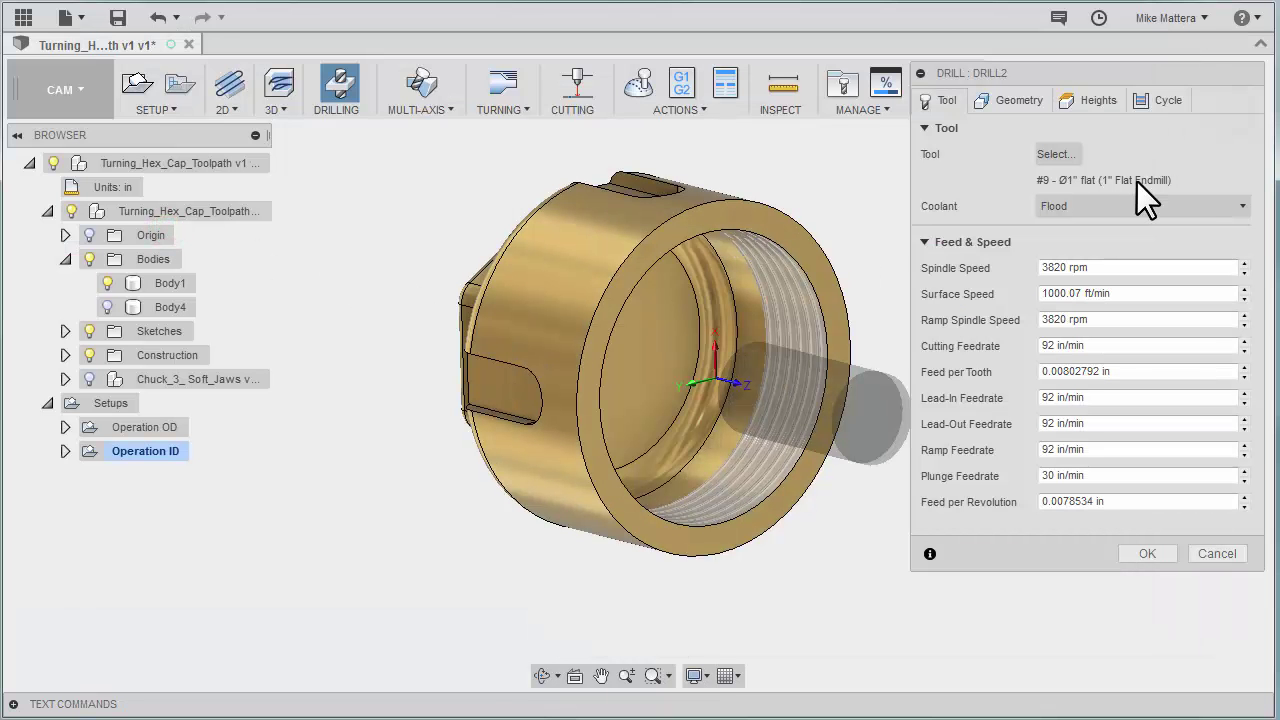
Select the threaded bore face as the hole face and set Bottom Height from a selection of the bore's floor face
left_click(1024, 100)
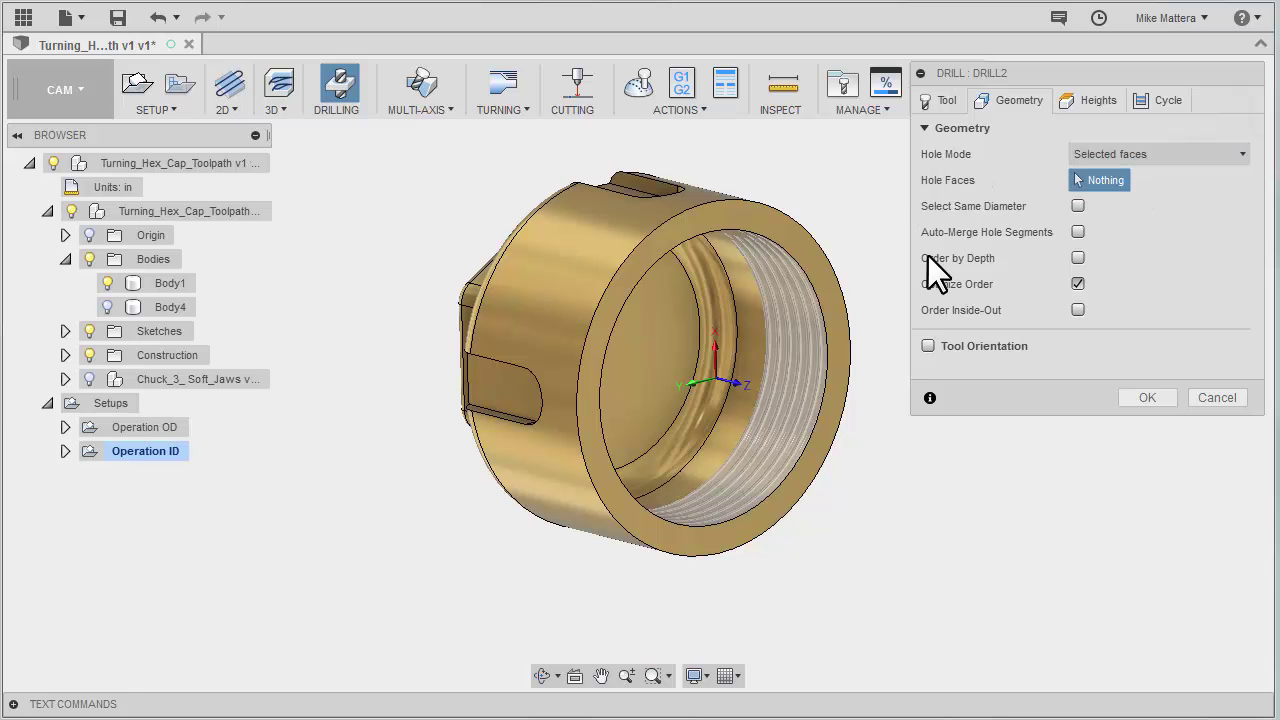
left_click(750, 319)
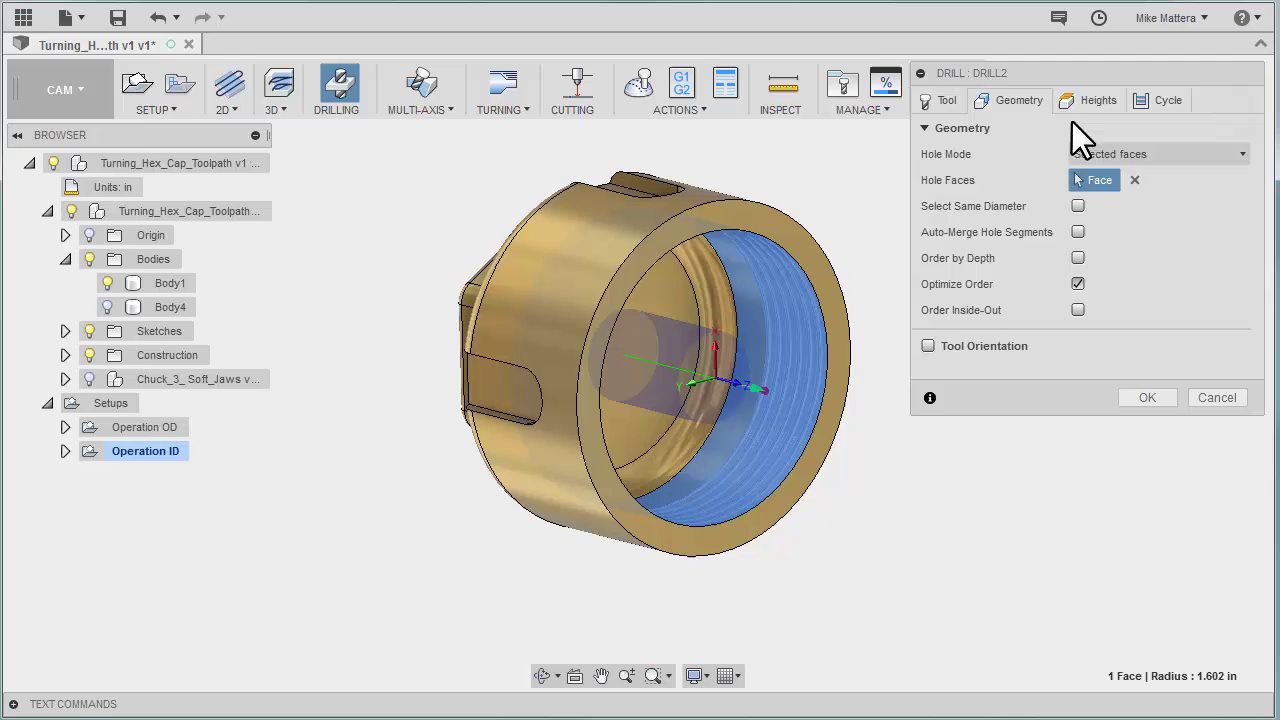
left_click(1088, 100)
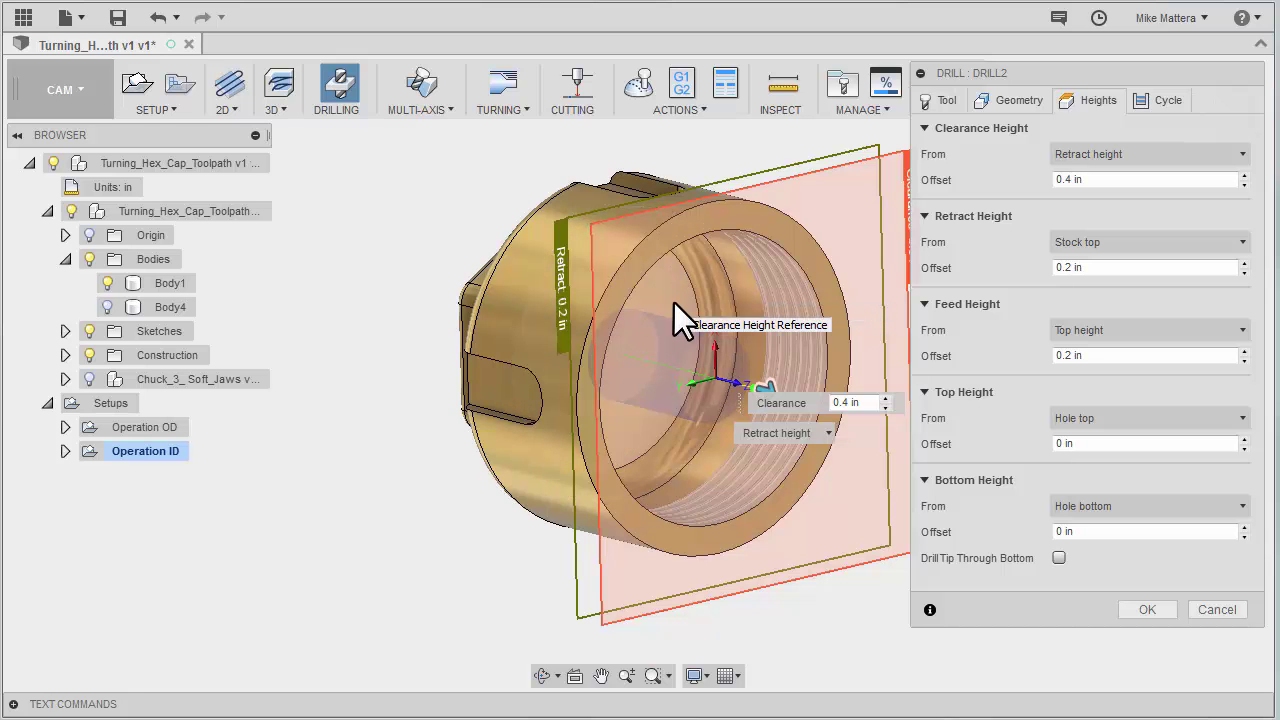
left_click(1085, 507)
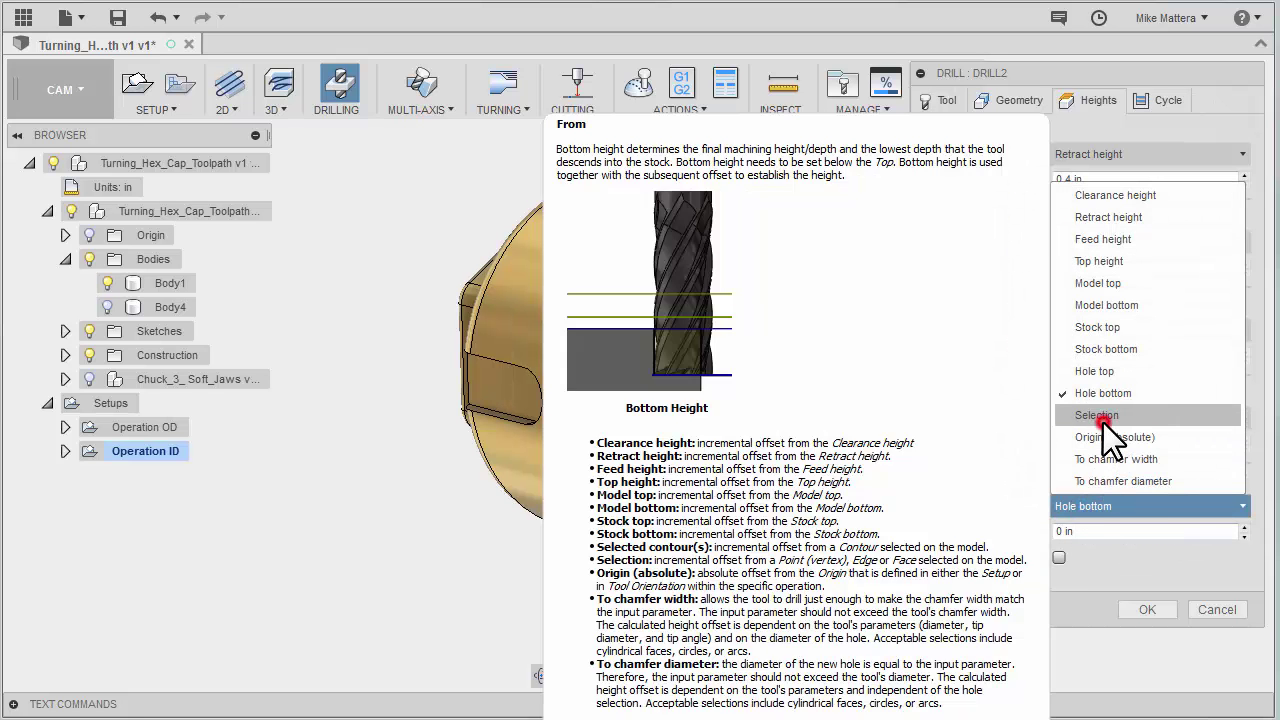
left_click(1100, 416)
left_click(672, 307)
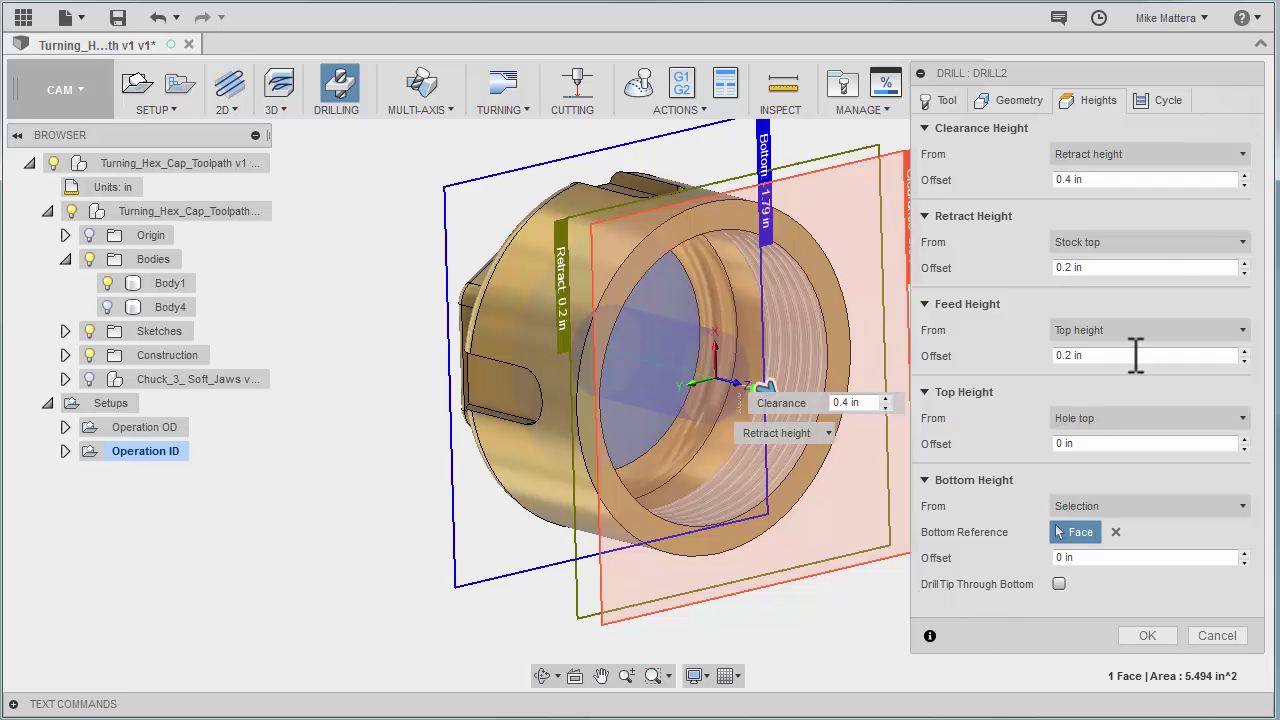
Set the drill cycle type to Deep drilling - full retract and generate the operation
left_click(1158, 101)
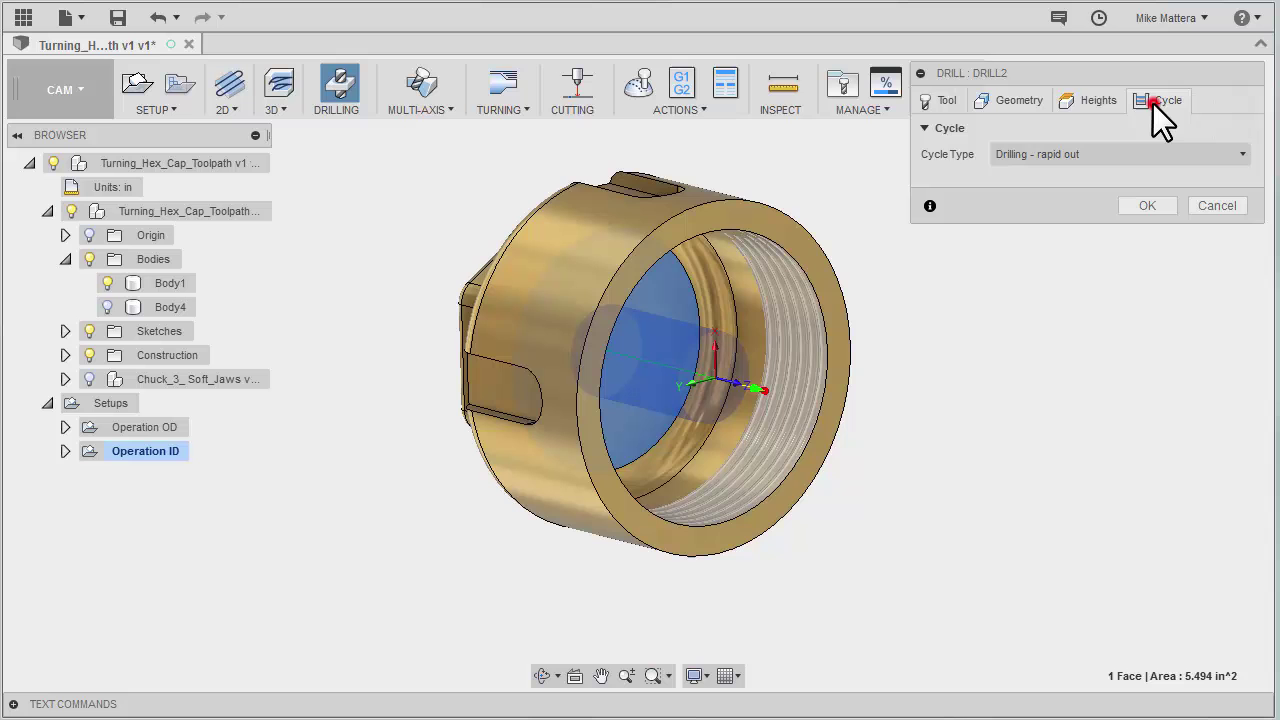
left_click(1066, 155)
left_click(1058, 245)
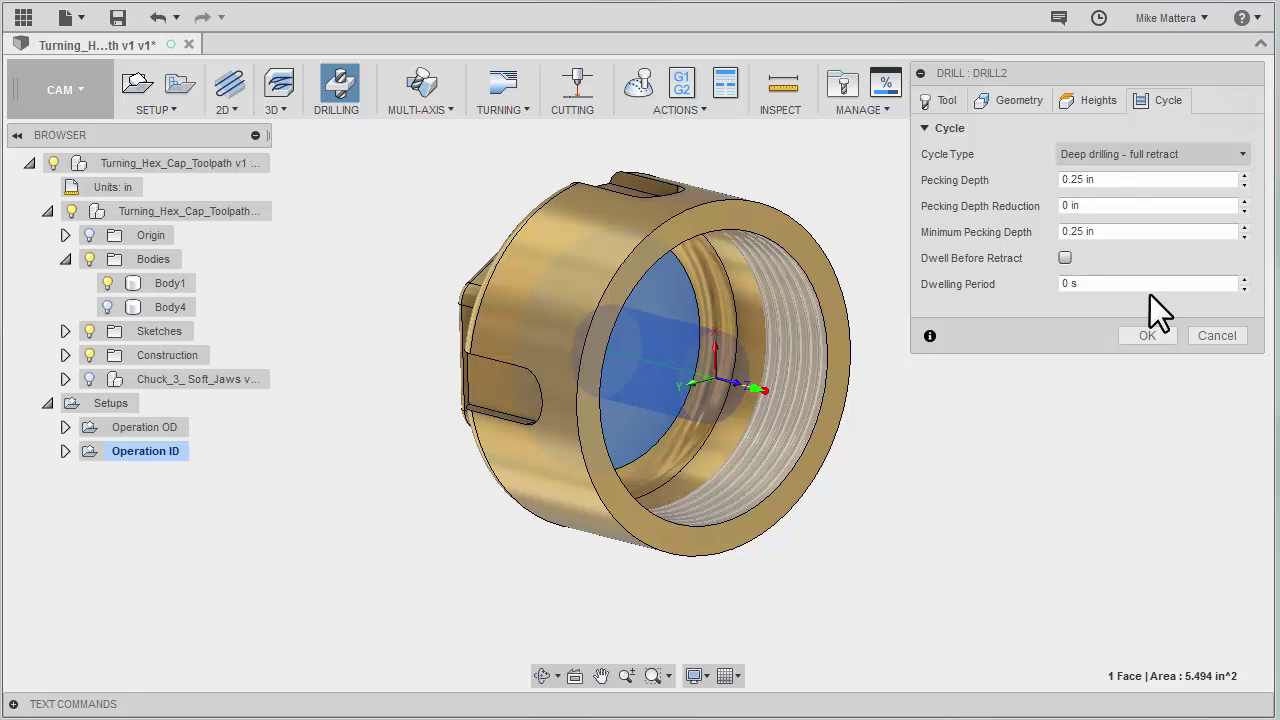
left_click(1146, 334)
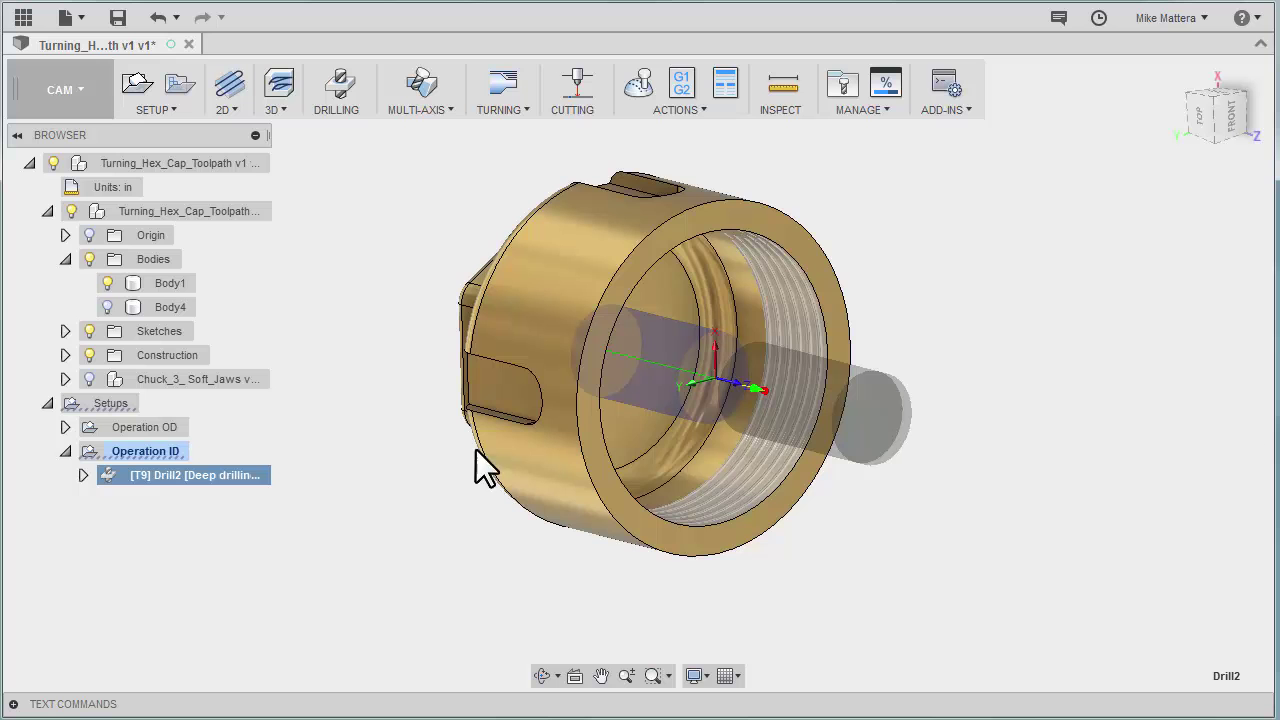
Simulate the Operation ID setup, play the drilling toolpath, and close the simulation
left_click(125, 450)
right_click(116, 450)
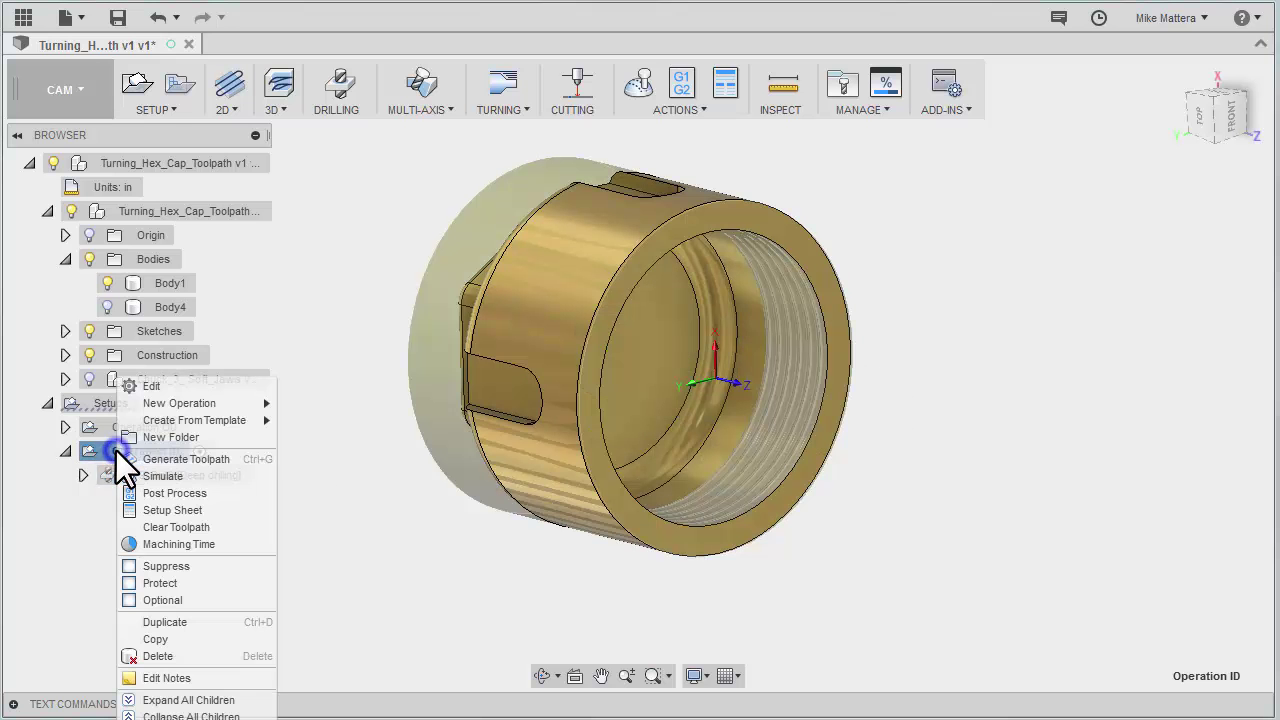
left_click(145, 476)
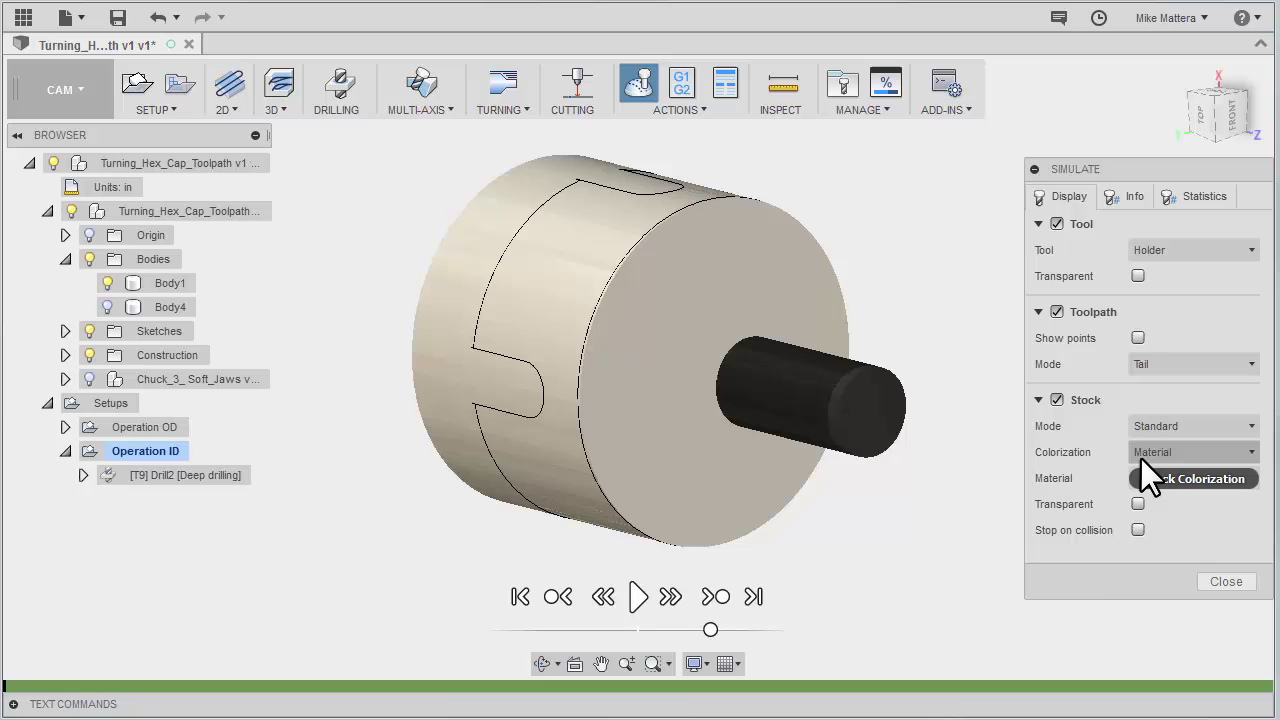
left_click(638, 598)
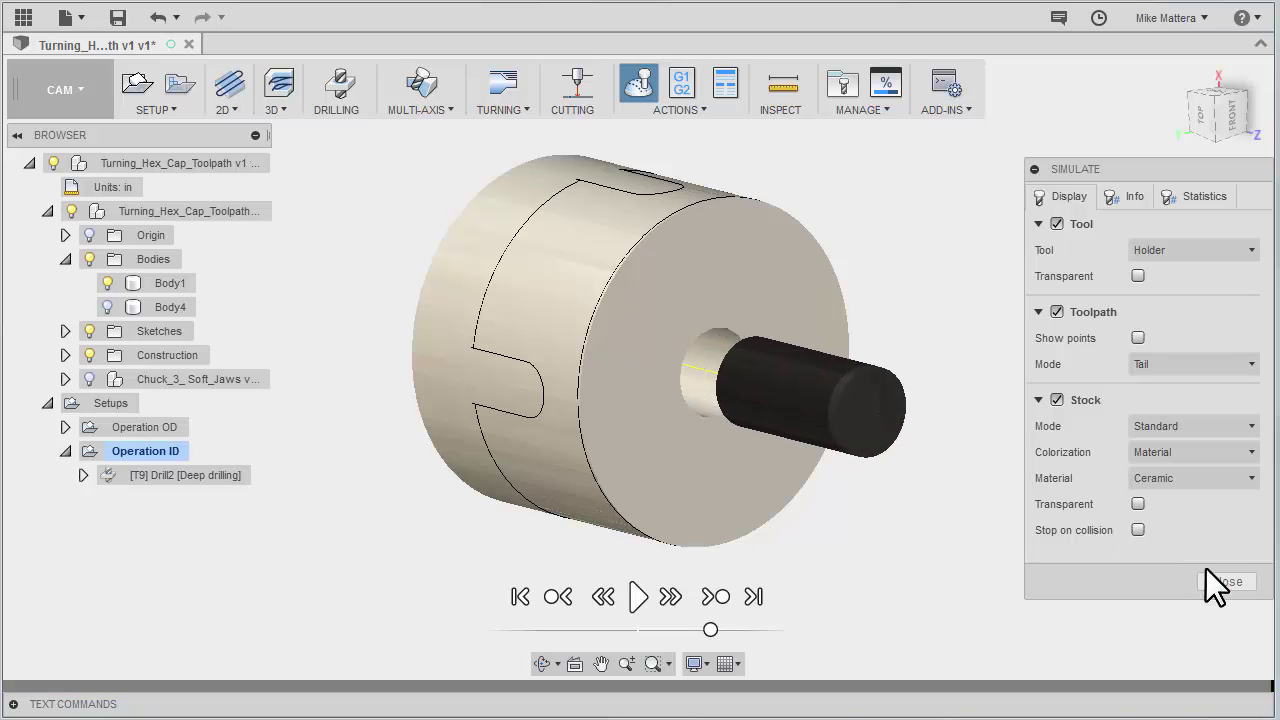
left_click(1237, 581)
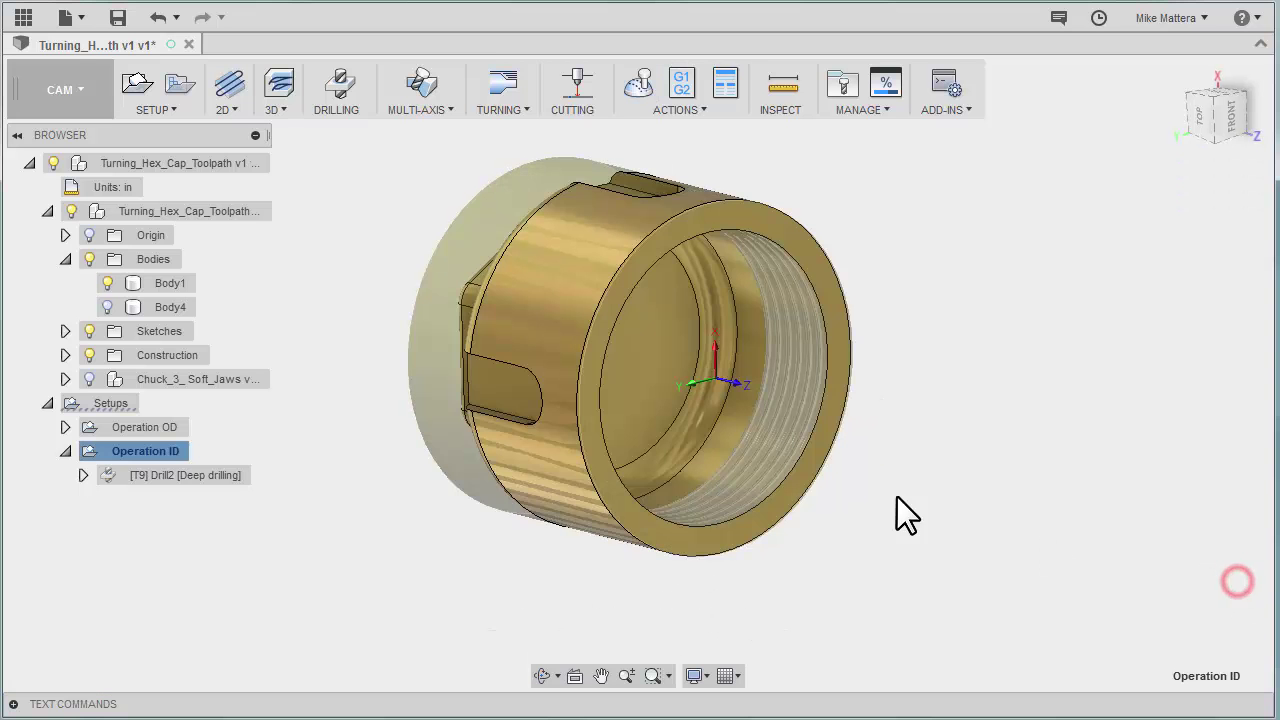
Simulate all setups together, skip to the end of the toolpaths to check the resulting stock, and close the simulation
left_click(115, 400)
right_click(115, 400)
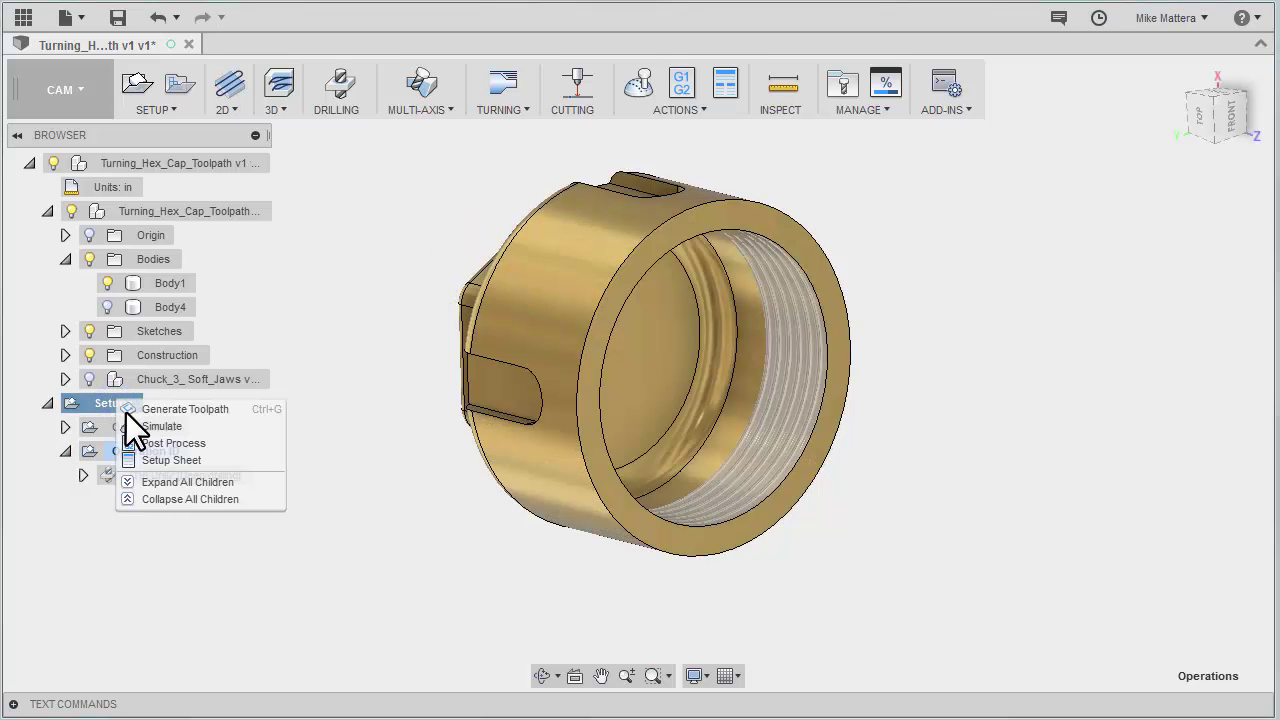
left_click(146, 425)
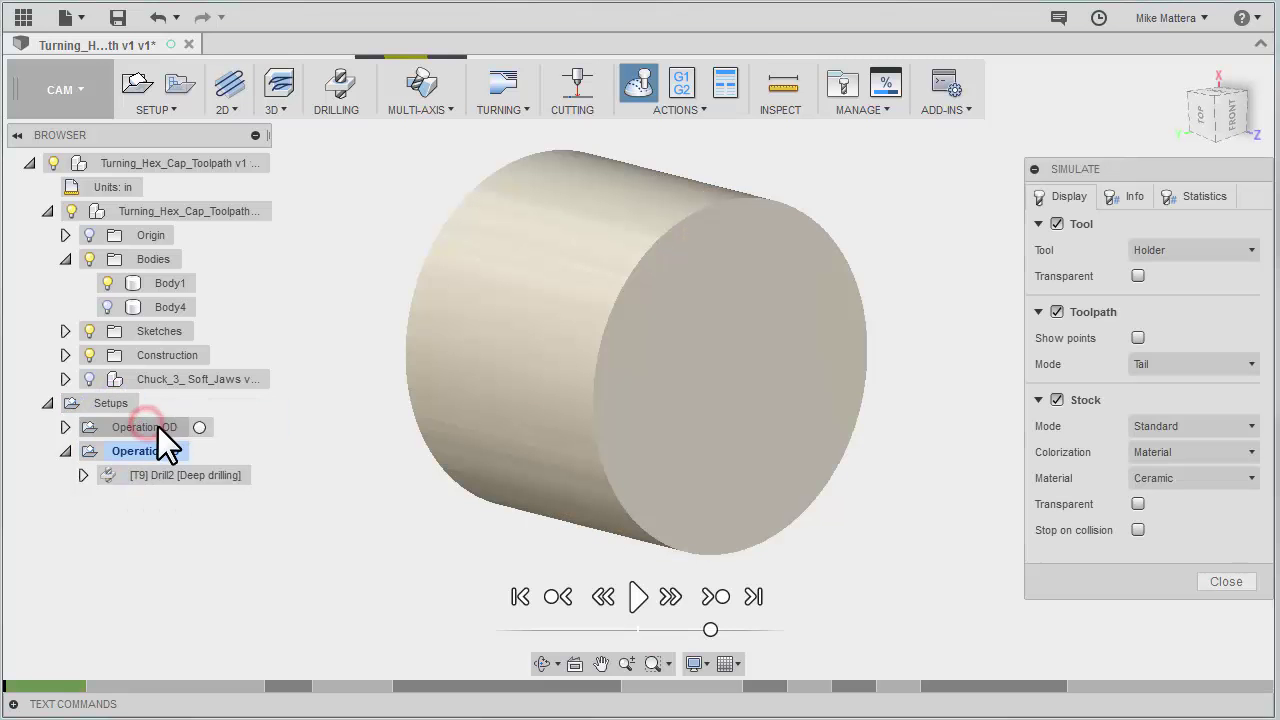
left_click(754, 597)
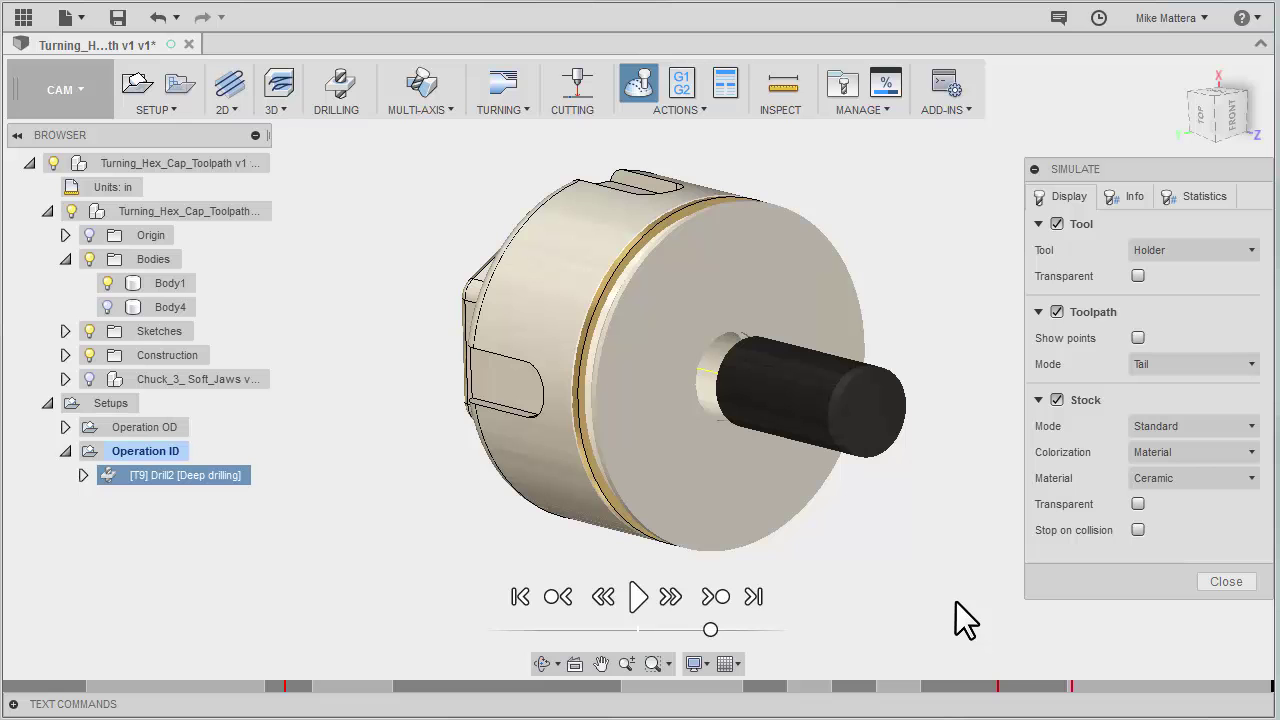
left_click(1226, 582)
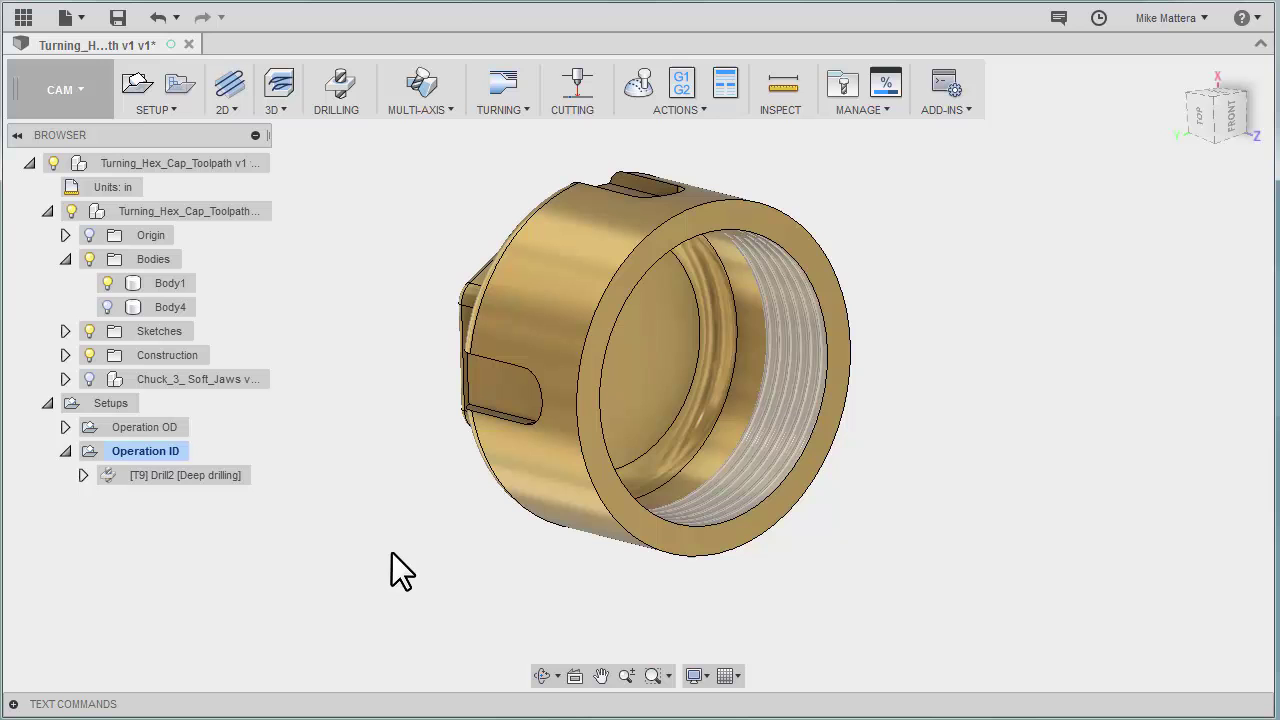
Start a turning Profile operation in Operation ID and set its turning mode to Inside profiling
left_click(501, 88)
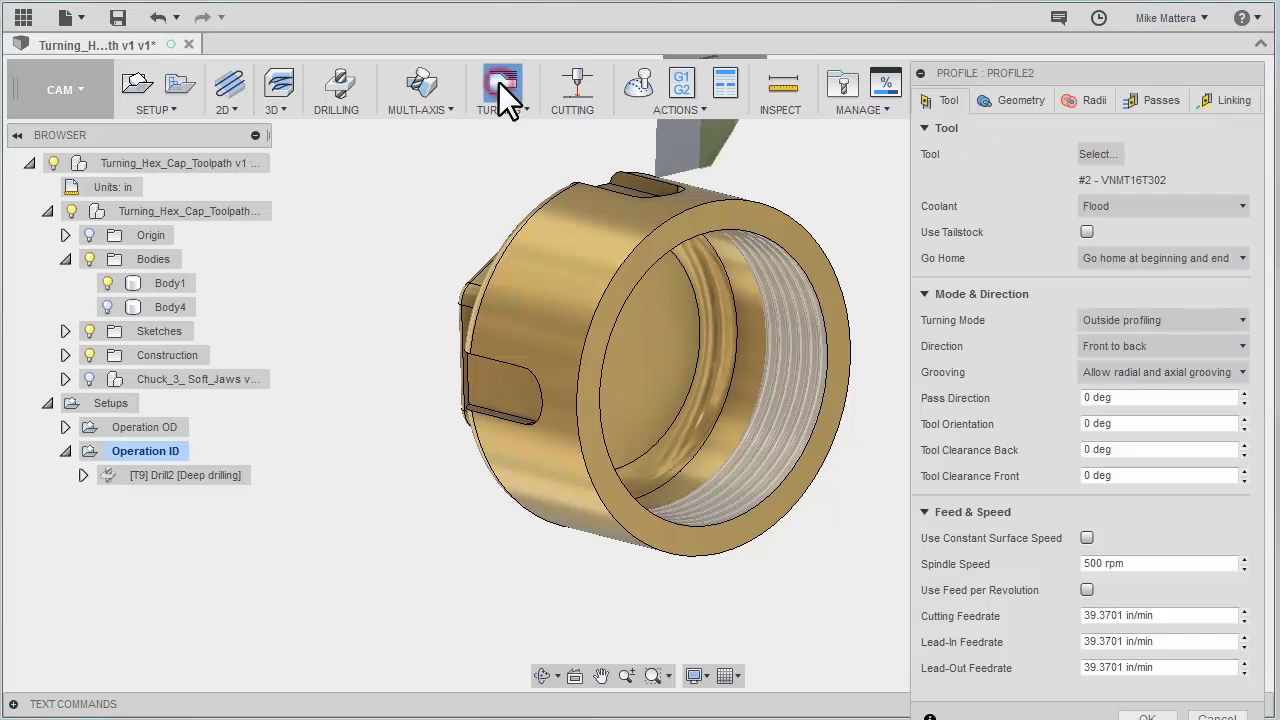
left_click(1099, 155)
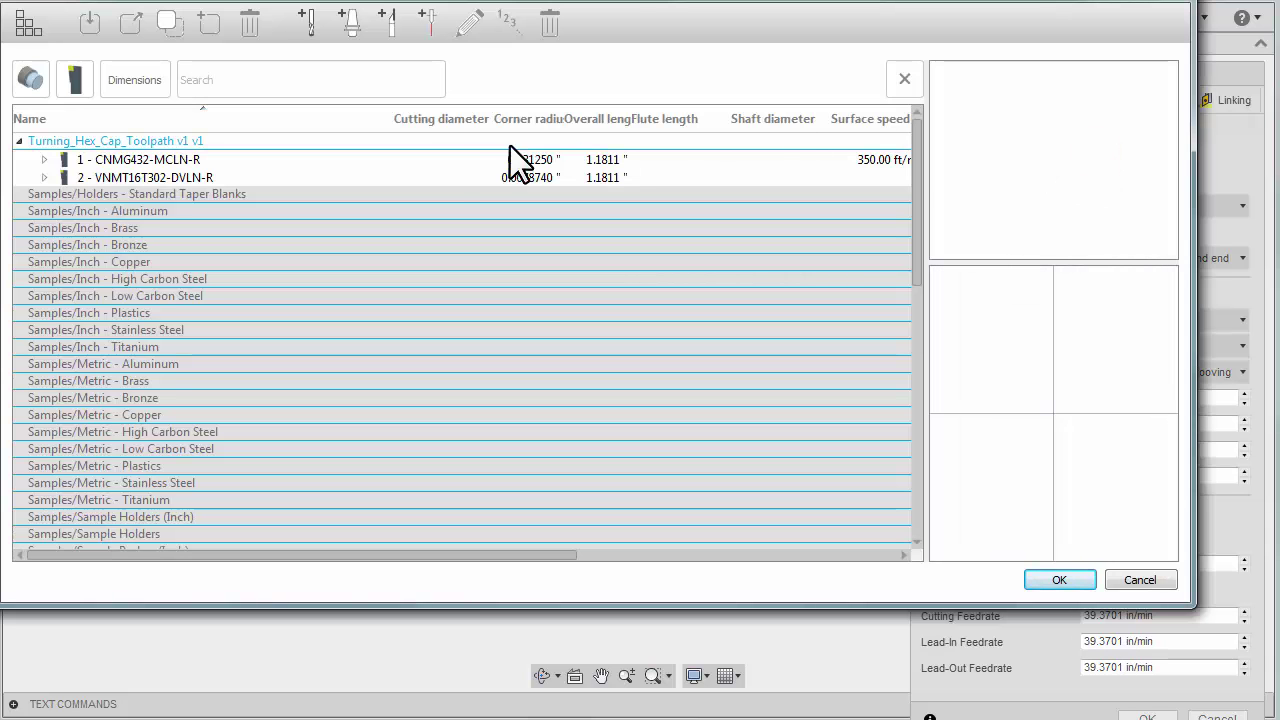
left_click(1152, 583)
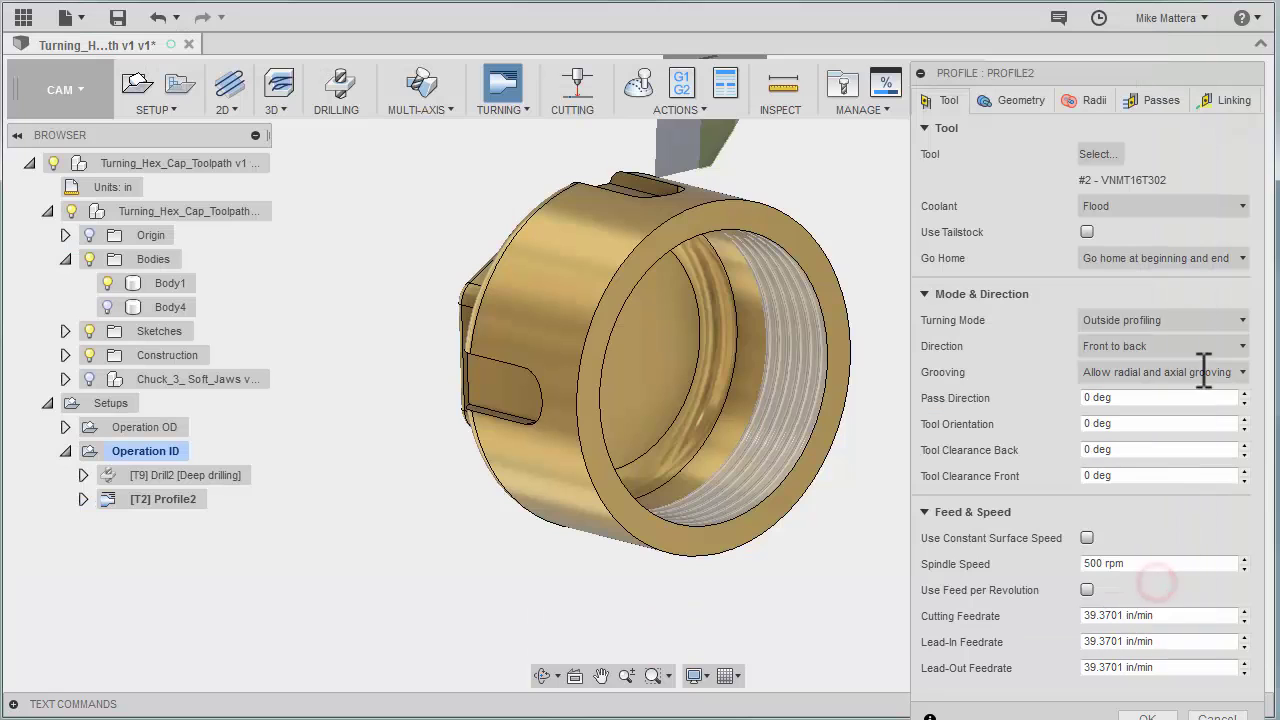
left_click(1142, 321)
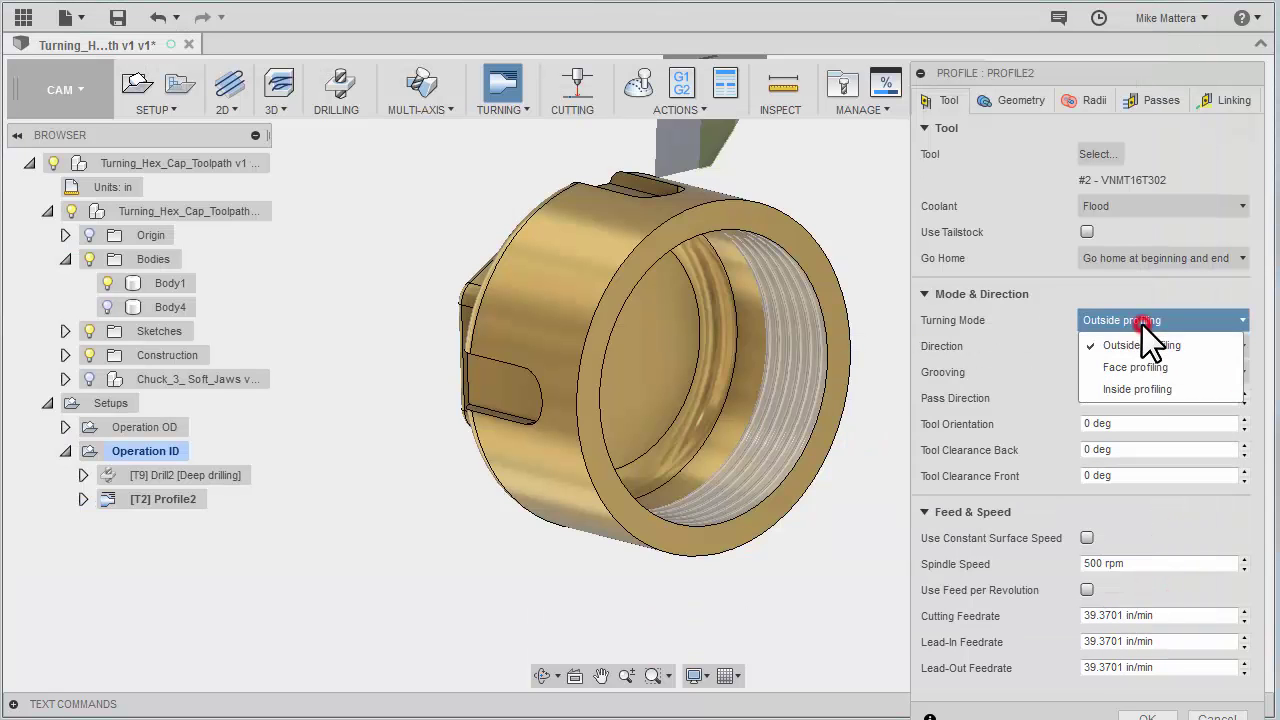
left_click(1147, 390)
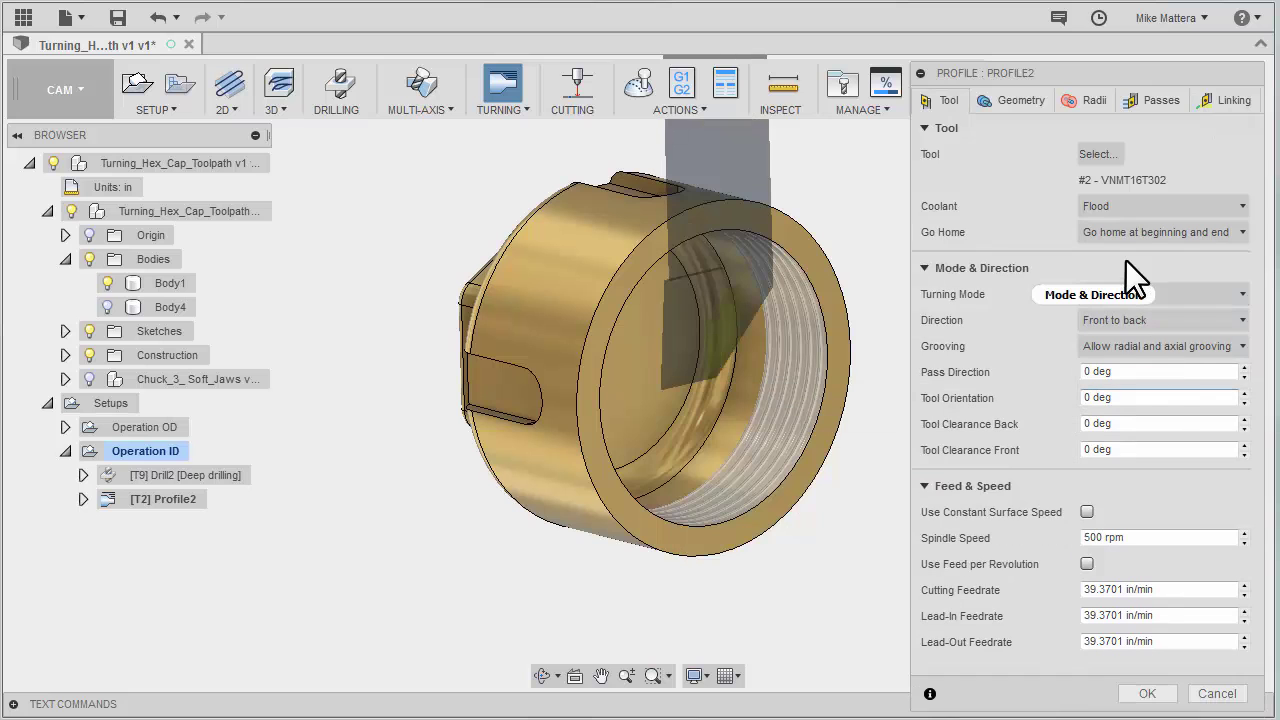
Assign boring tool 10 - CNMT09T308-DCLN-R to the profile operation
left_click(1098, 153)
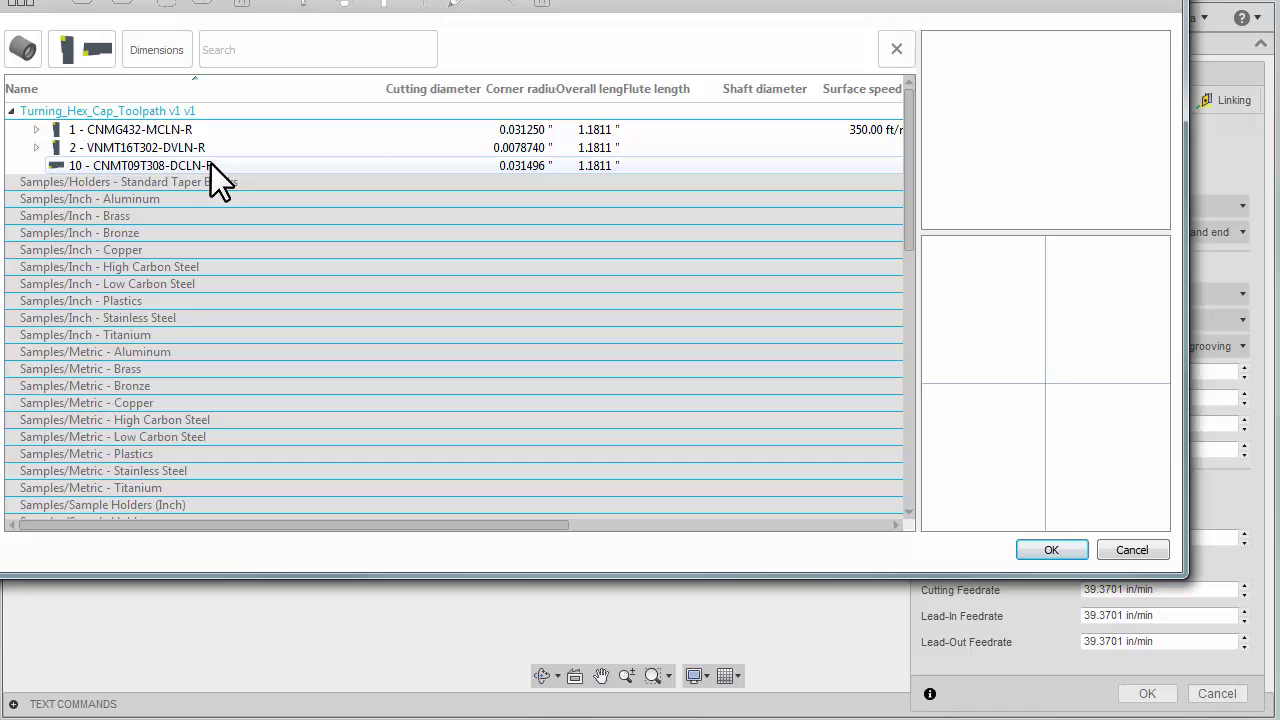
left_click(208, 166)
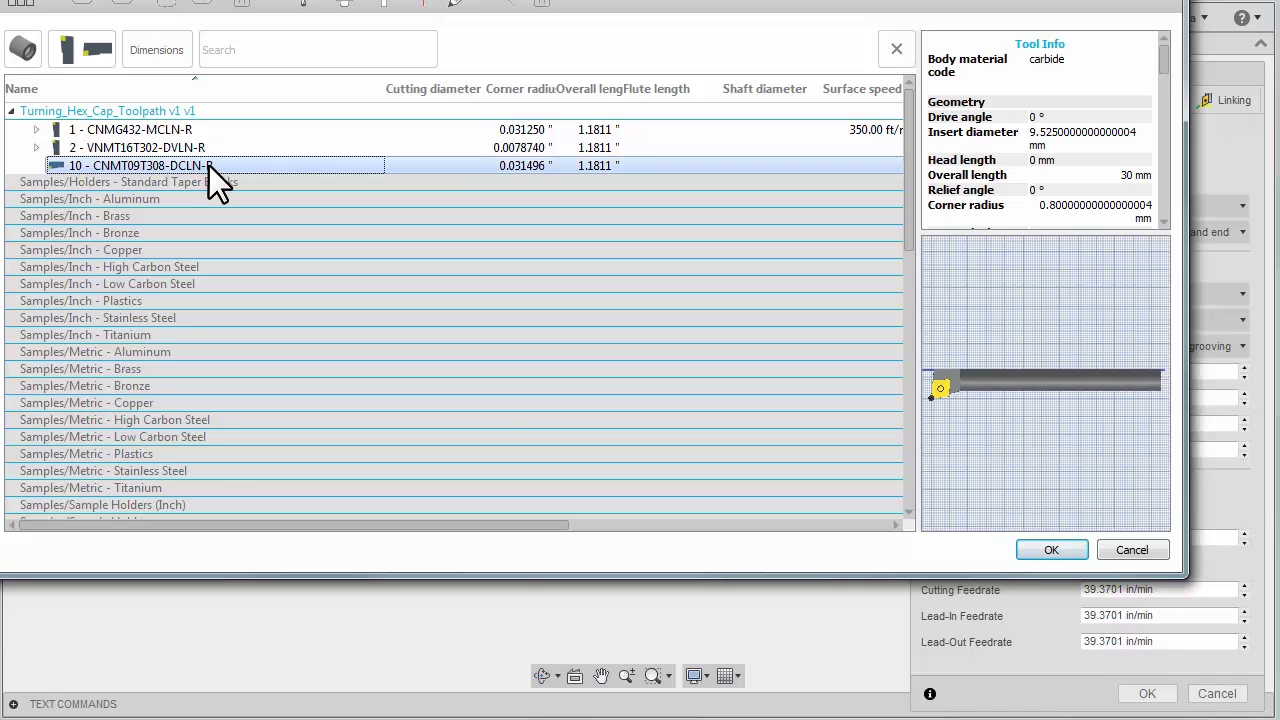
left_click(1048, 549)
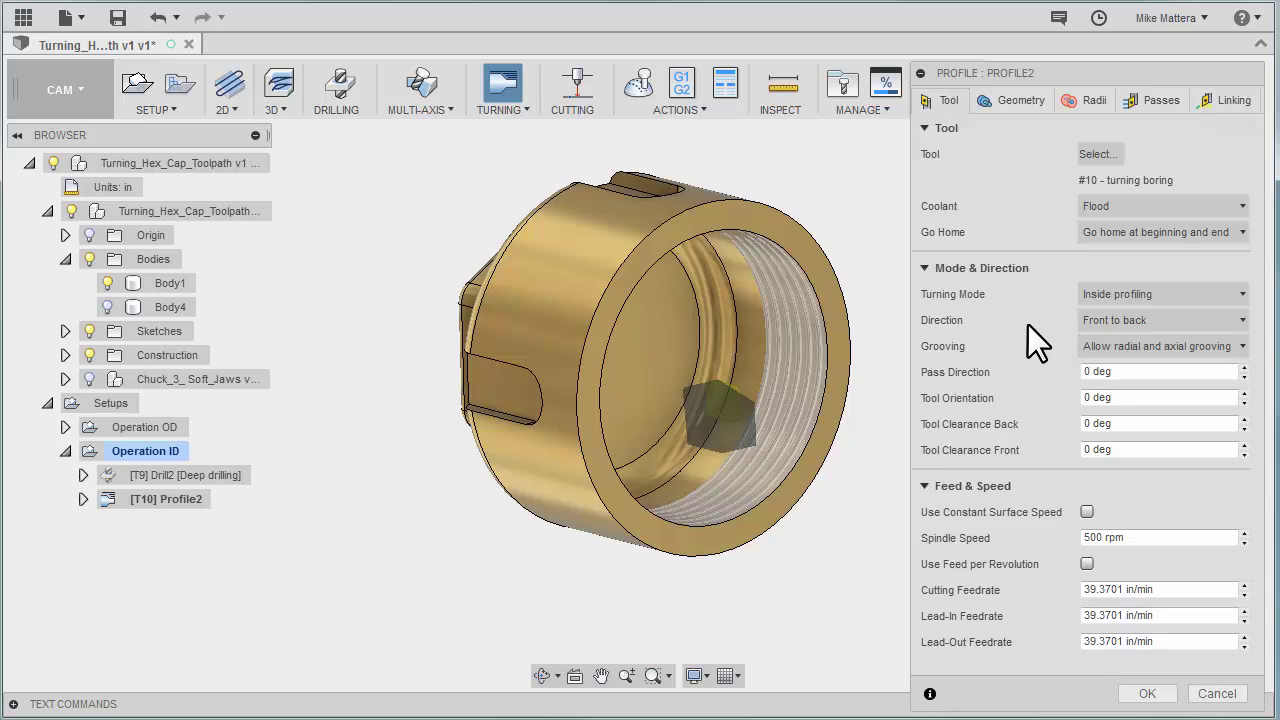
Set the profile operation's Inner Radius offset to 0.5 in from Stock ID
left_click(1022, 100)
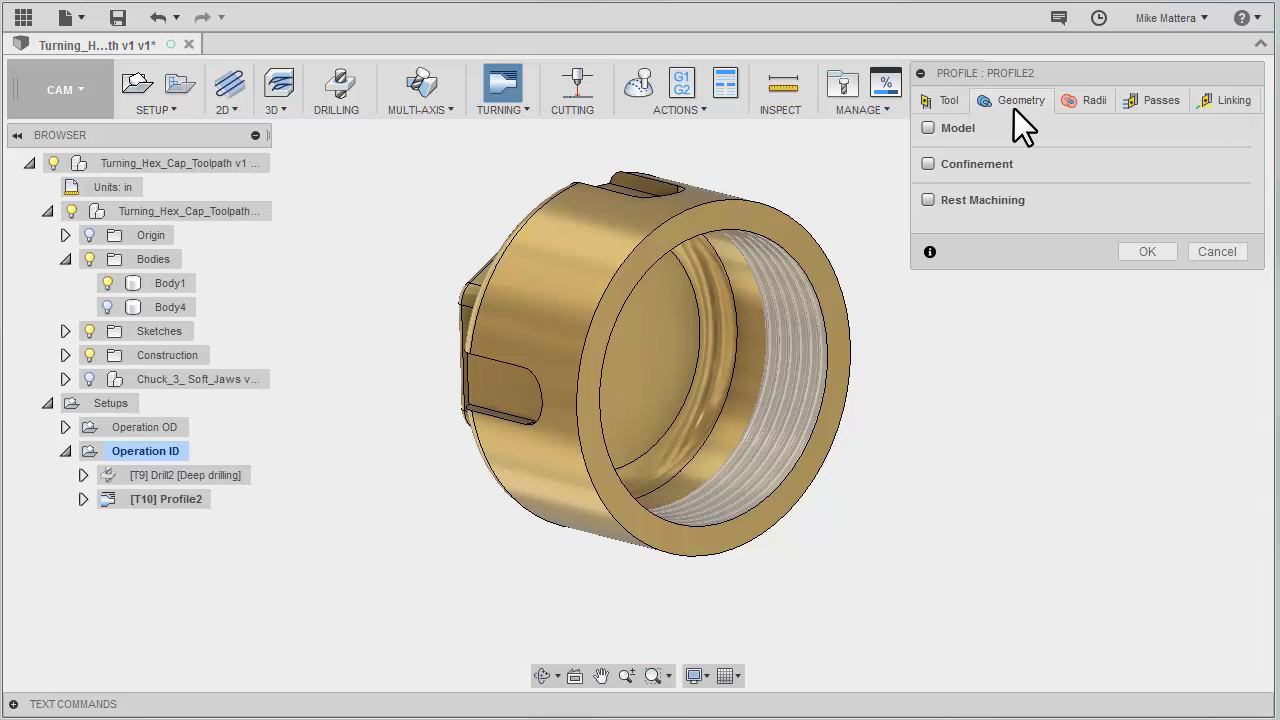
left_click(1089, 101)
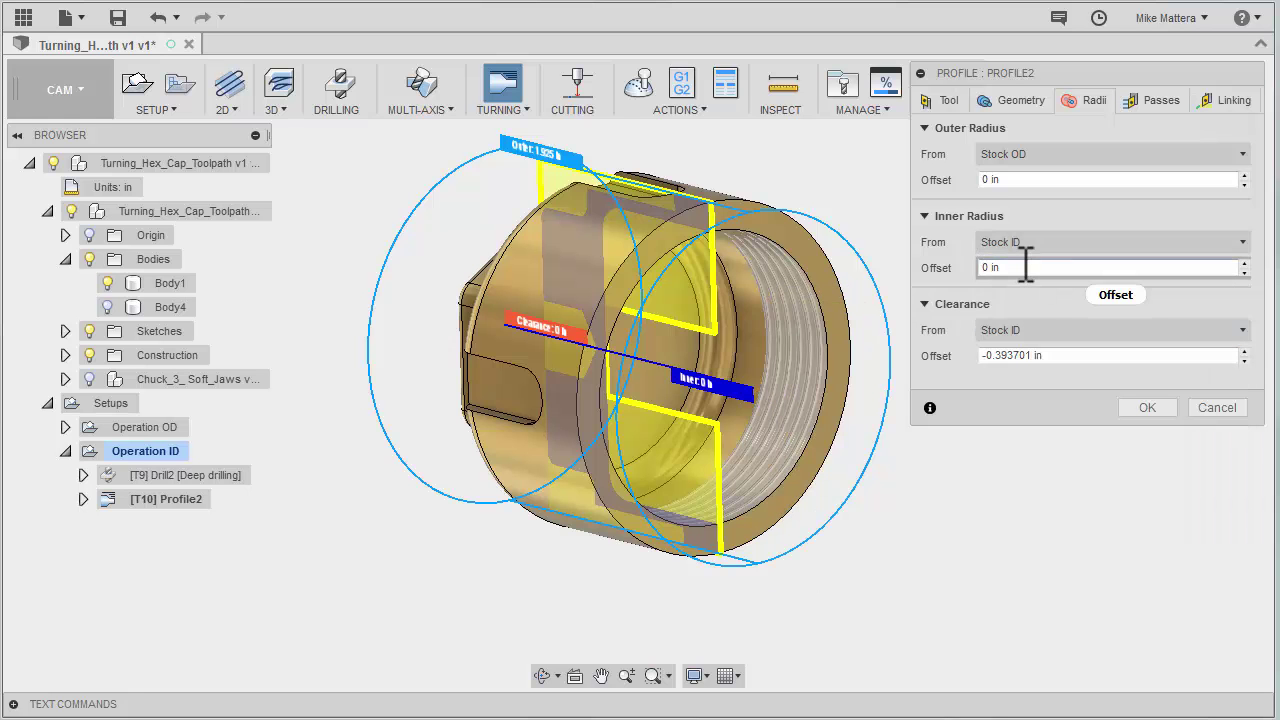
double_click(985, 267)
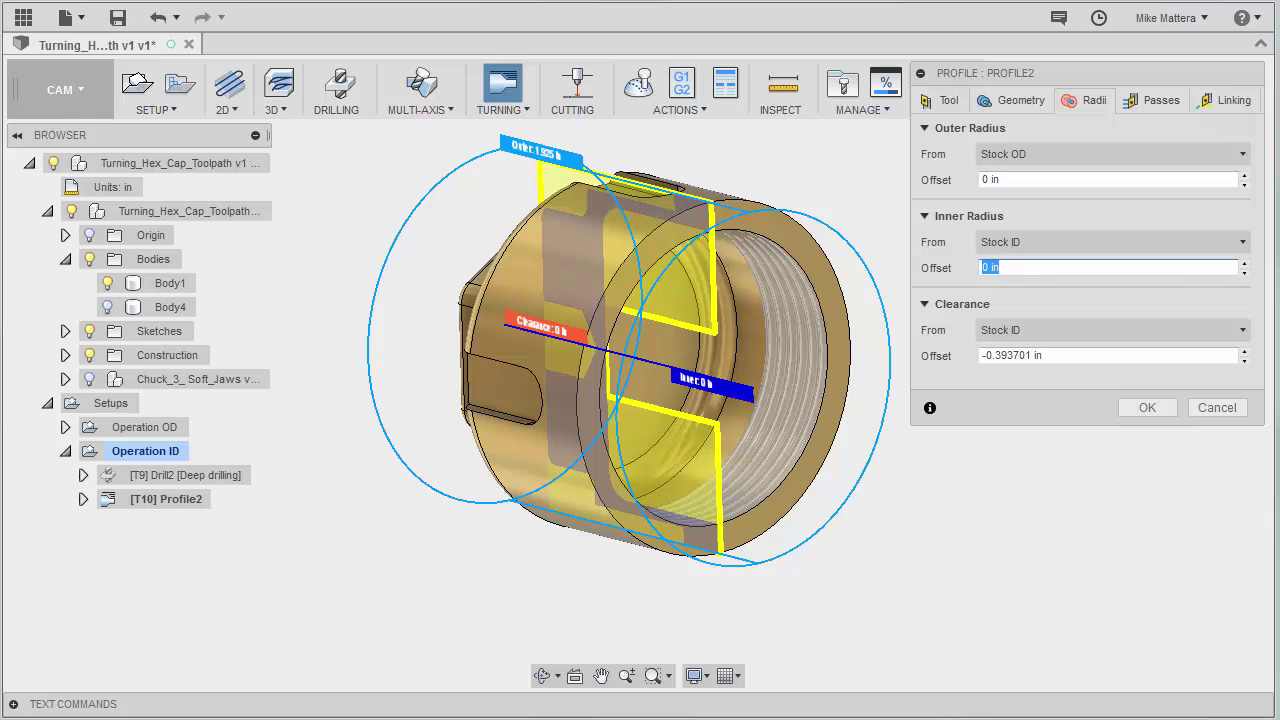
type(".5")
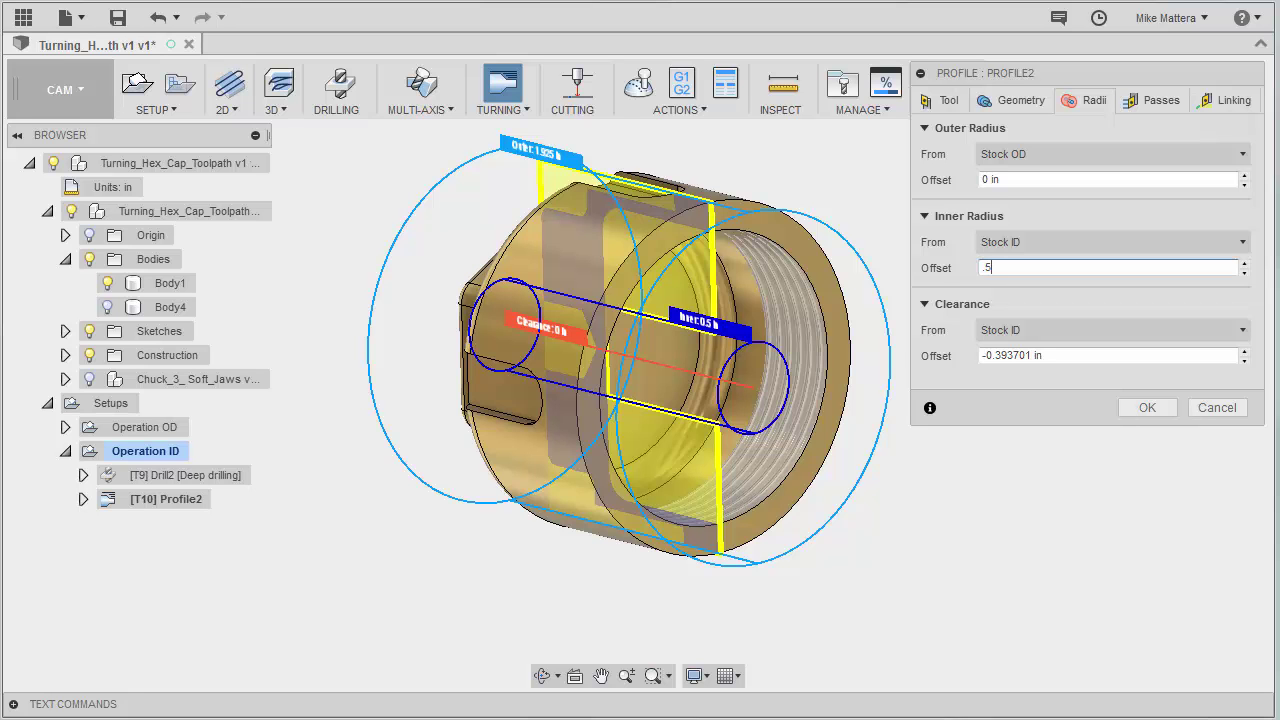
key("Tab")
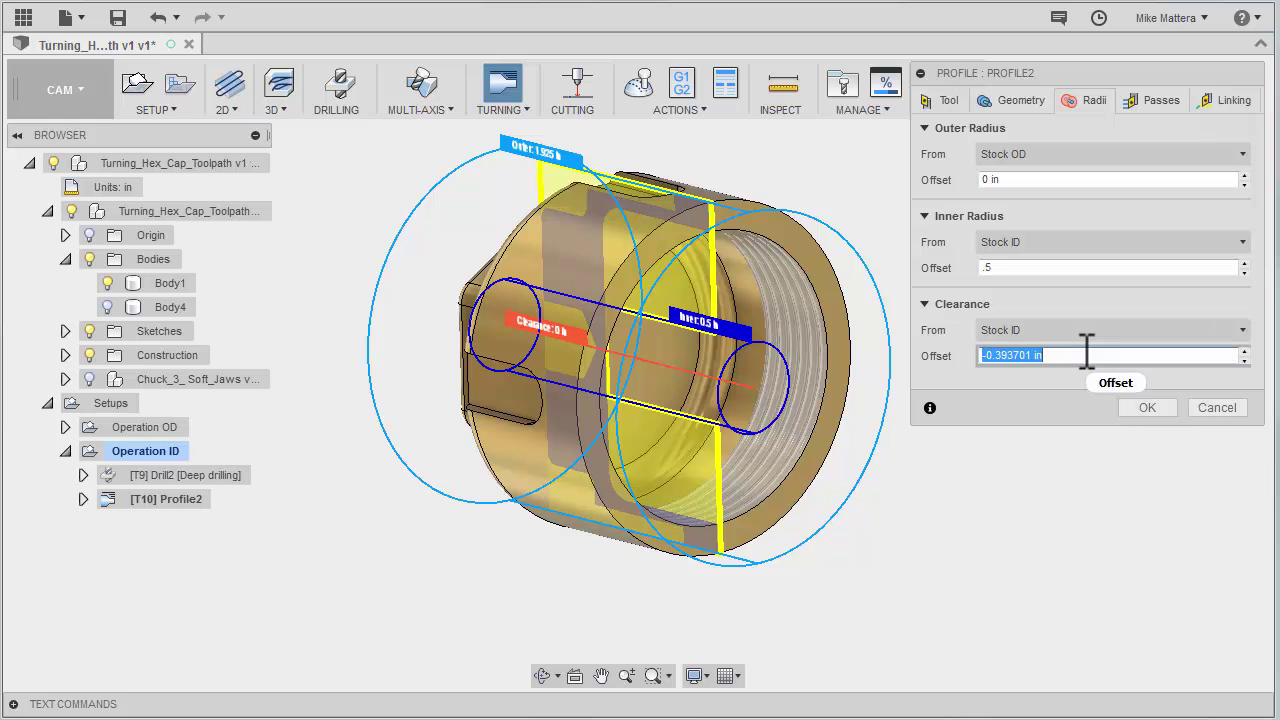
Set the profile operation's Clearance to be measured from Inner radius with an offset of -0.1 in
type("-.")
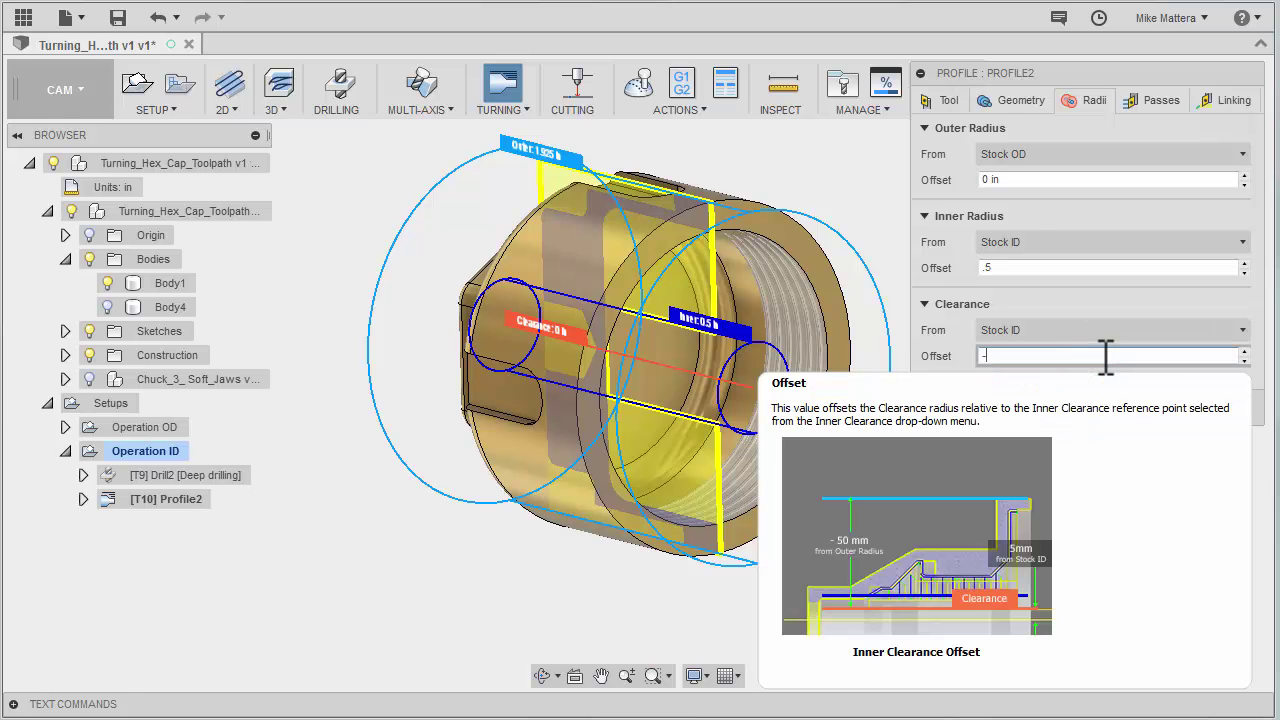
type("1")
key("Tab")
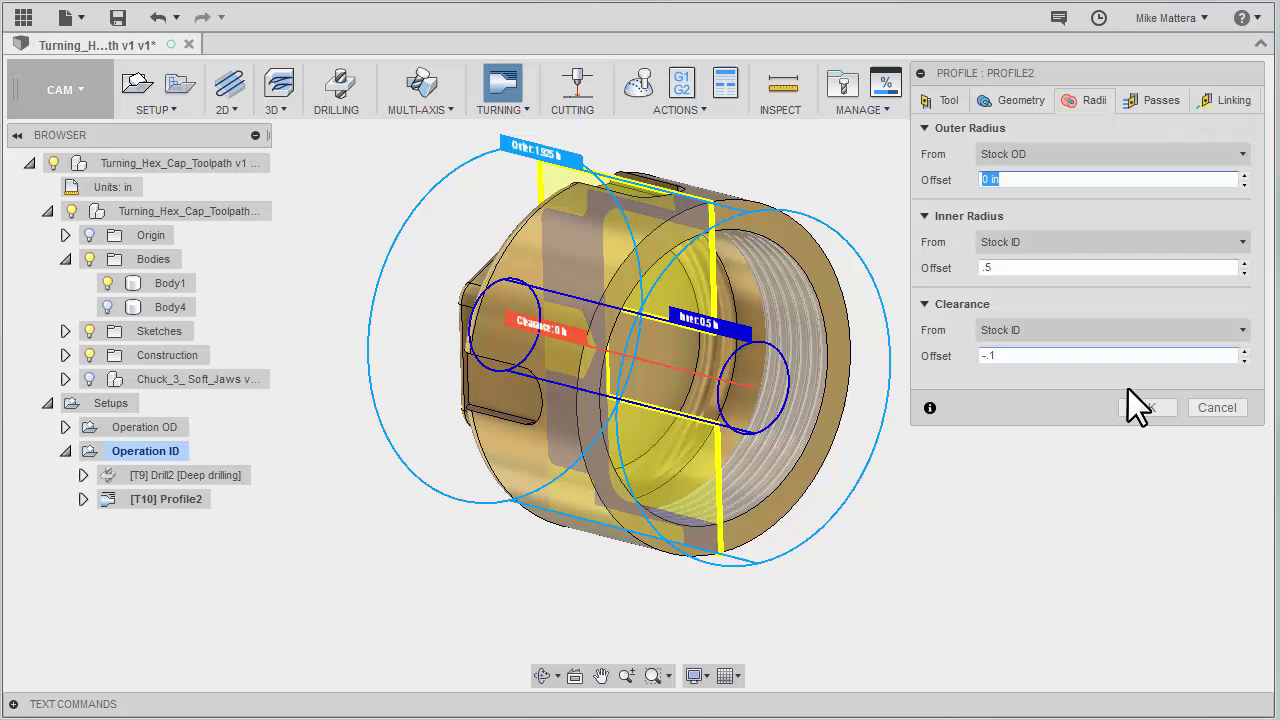
left_click(1030, 329)
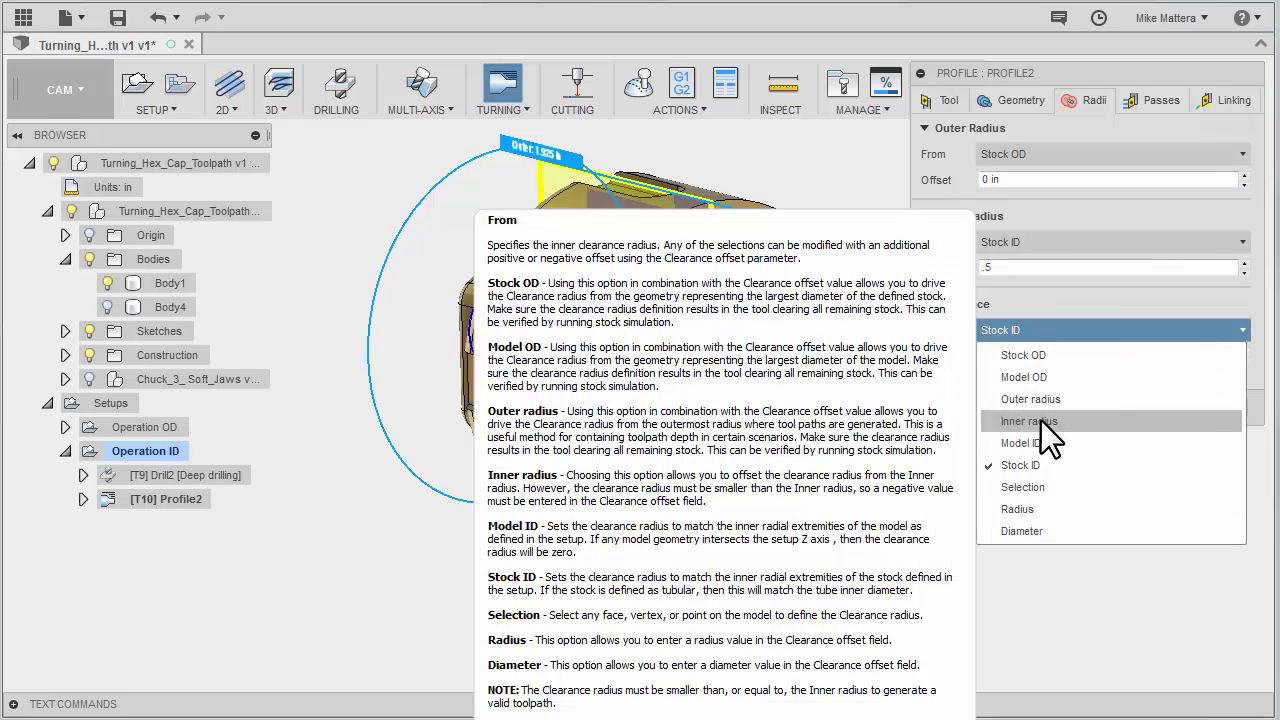
left_click(1040, 421)
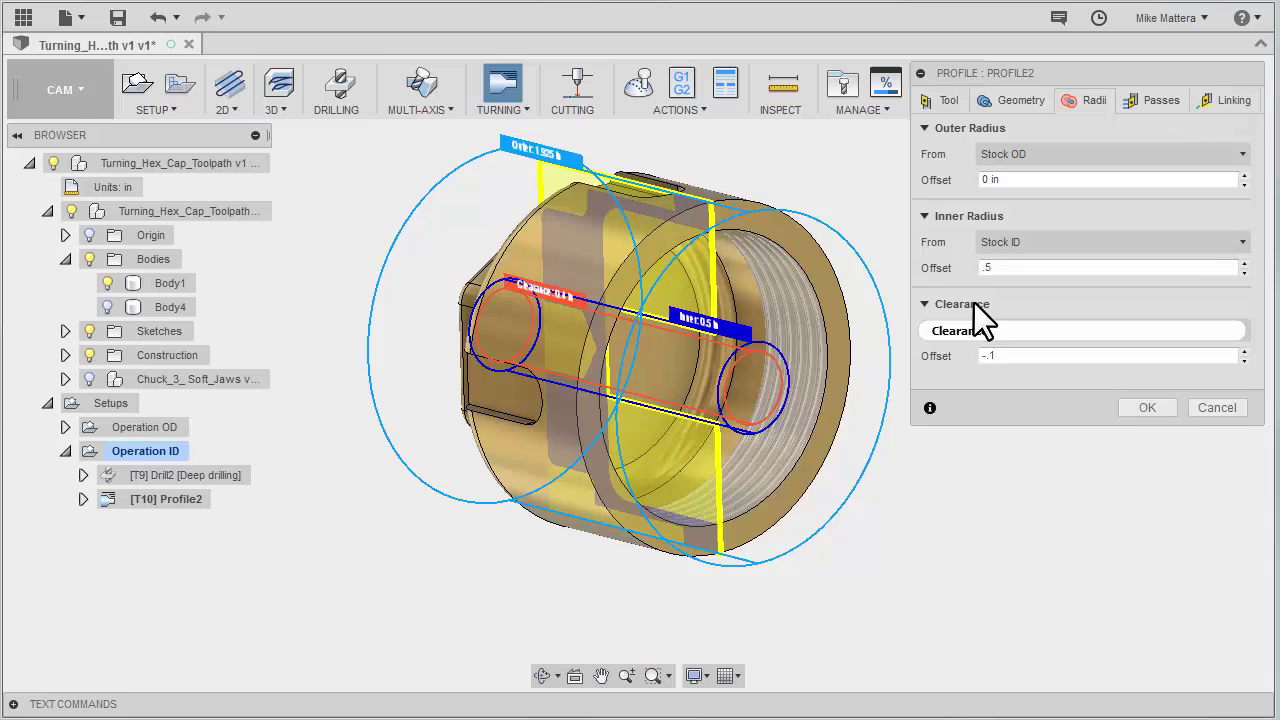
left_click(980, 330)
left_click(1010, 362)
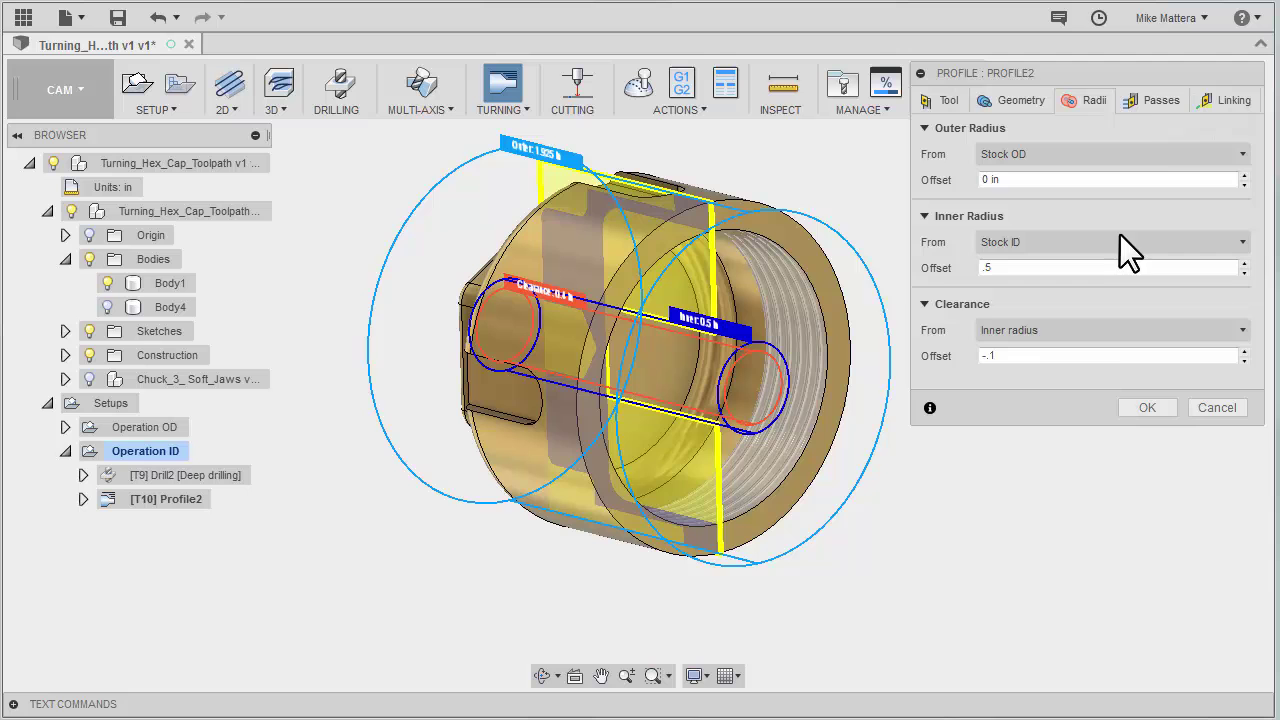
Set the maximum roughing stepdown to 0.12 in and the roughing overlap to 0.06 in, and generate the inside profile toolpath
left_click(1155, 99)
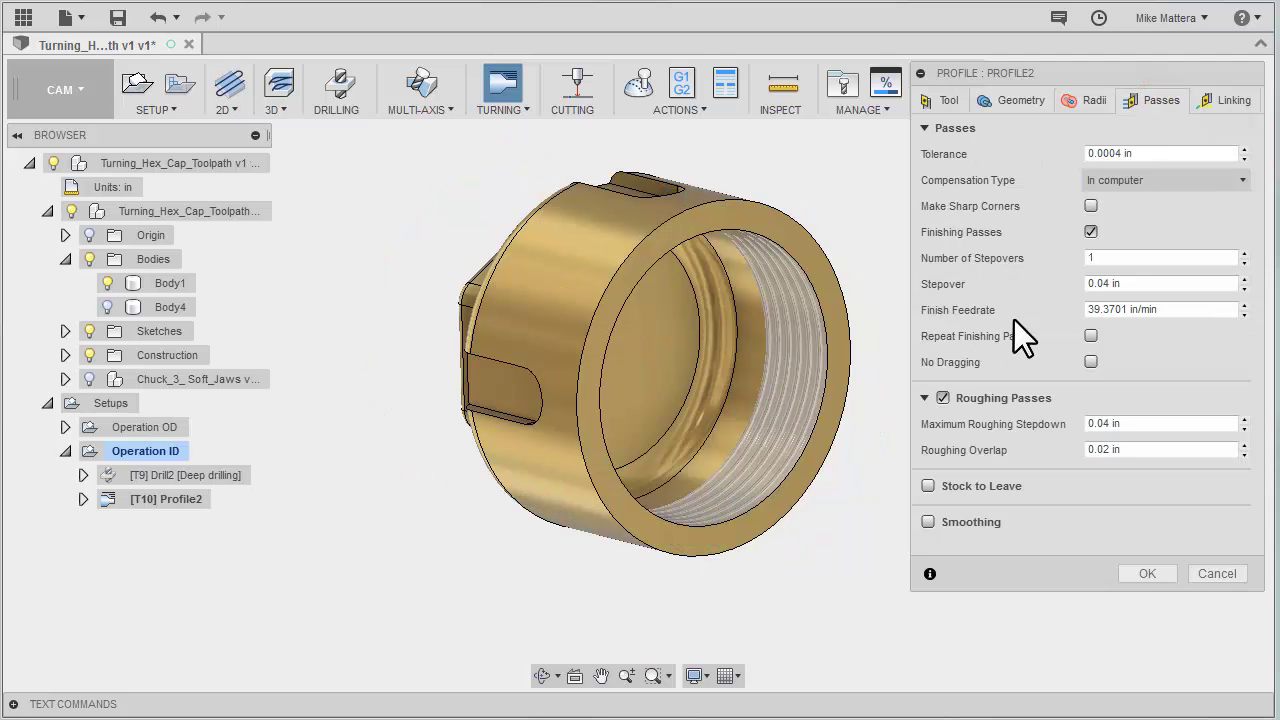
left_click(1097, 423)
mouse_move(1141, 452)
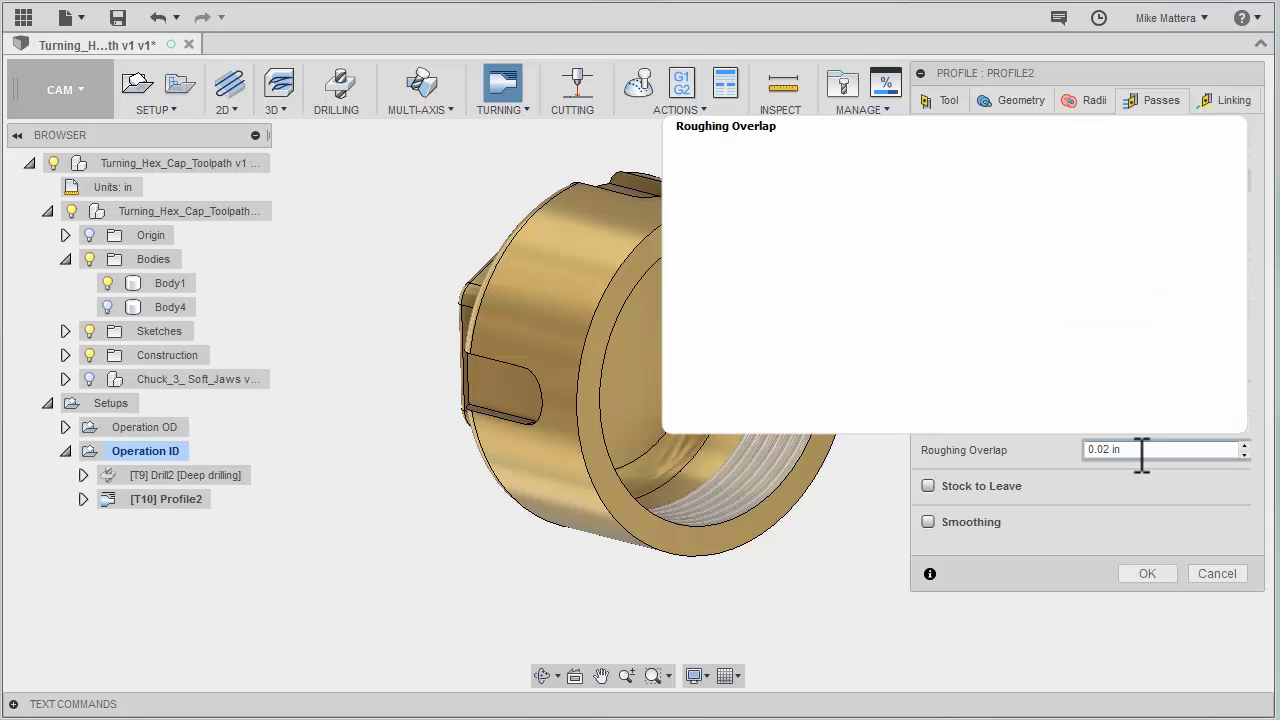
key("Tab")
type("0.06")
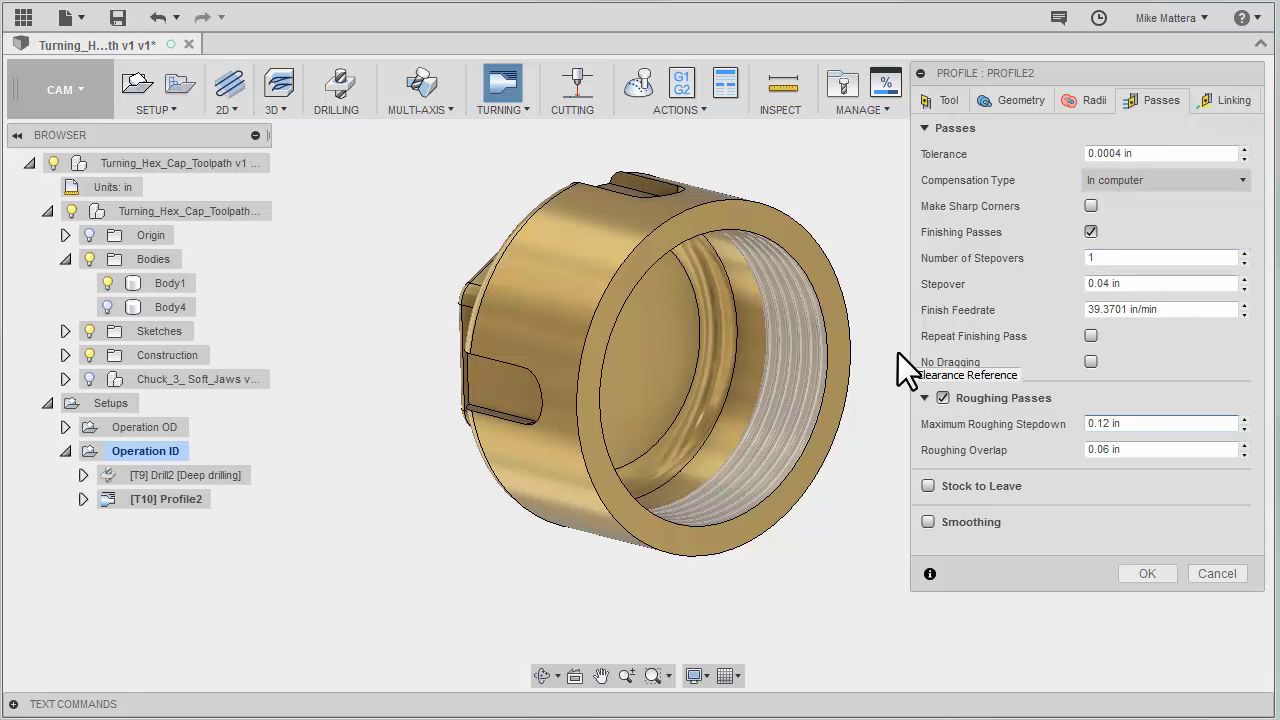
left_click(1234, 101)
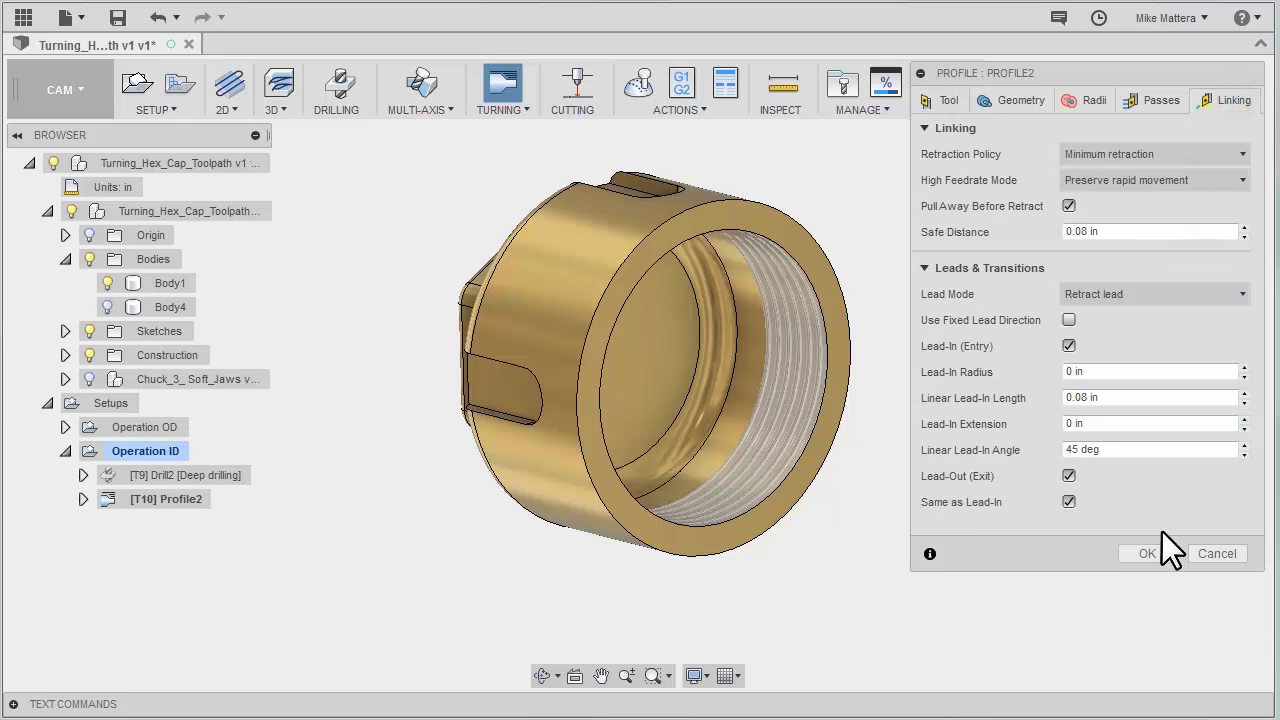
left_click(1145, 553)
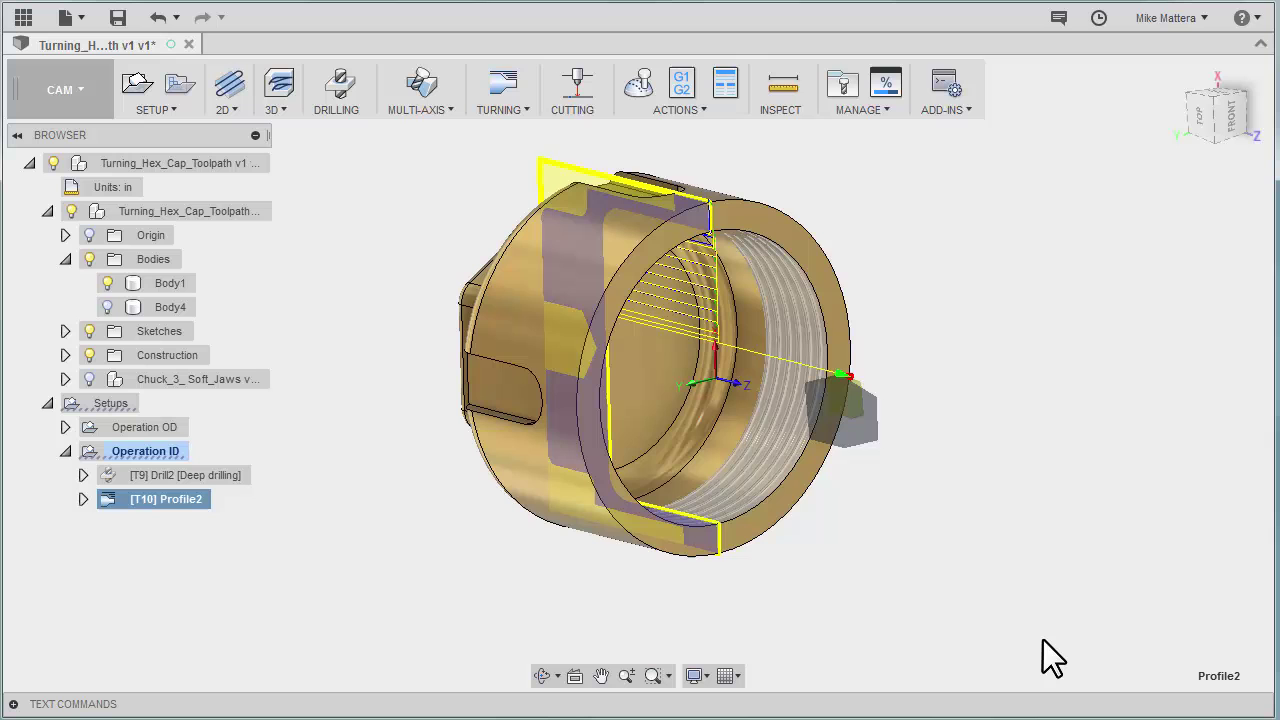